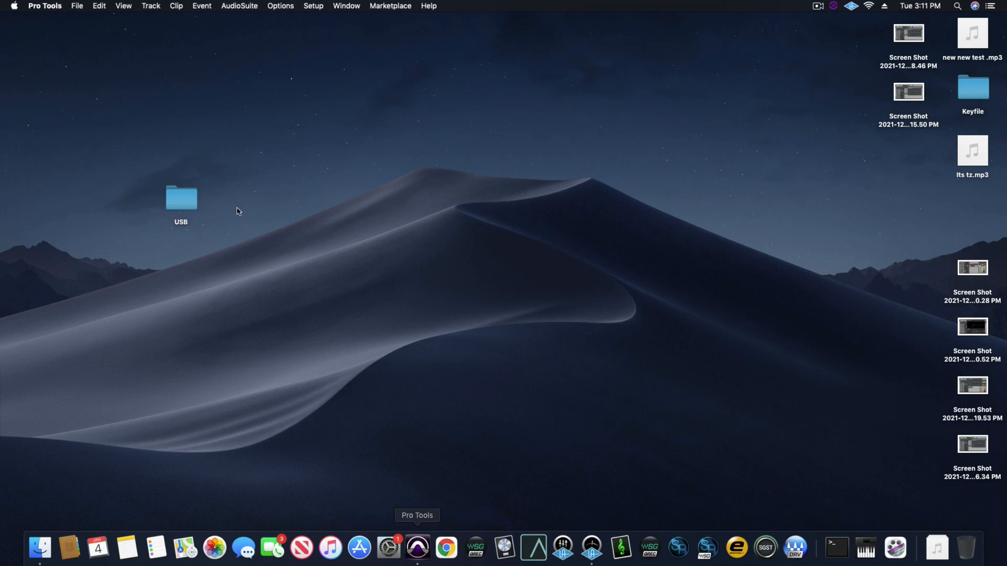
- Open the Playback Engine settings and select BiG SiX as the playback engine
{"action": "left_click", "coordinate": [314, 7]}
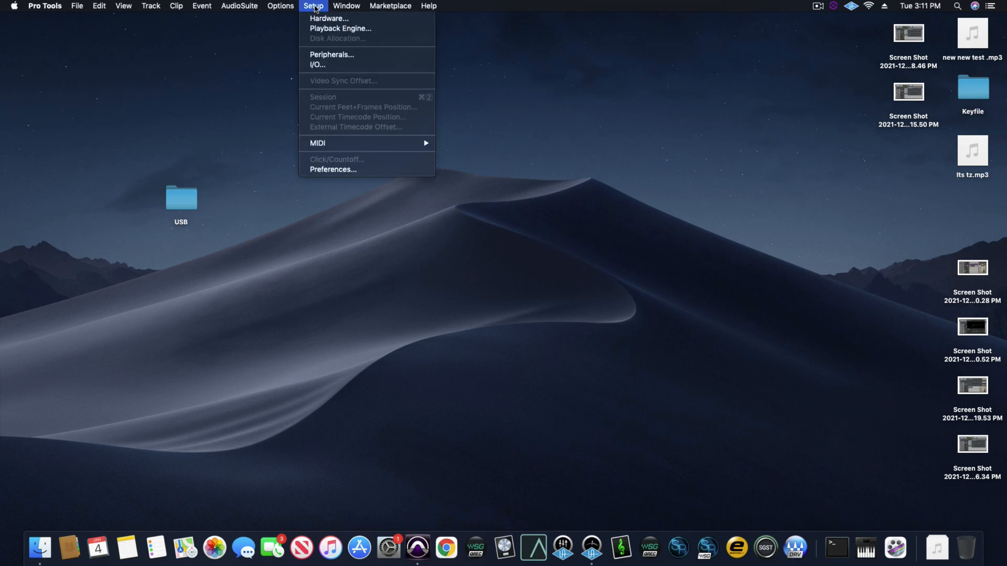
{"action": "left_click", "coordinate": [319, 29]}
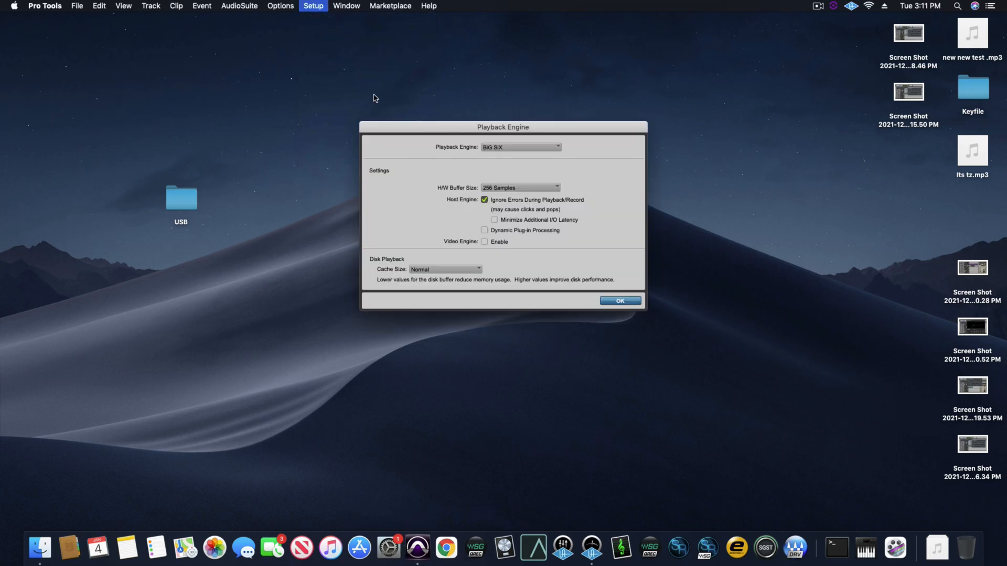
{"action": "left_click", "coordinate": [511, 148]}
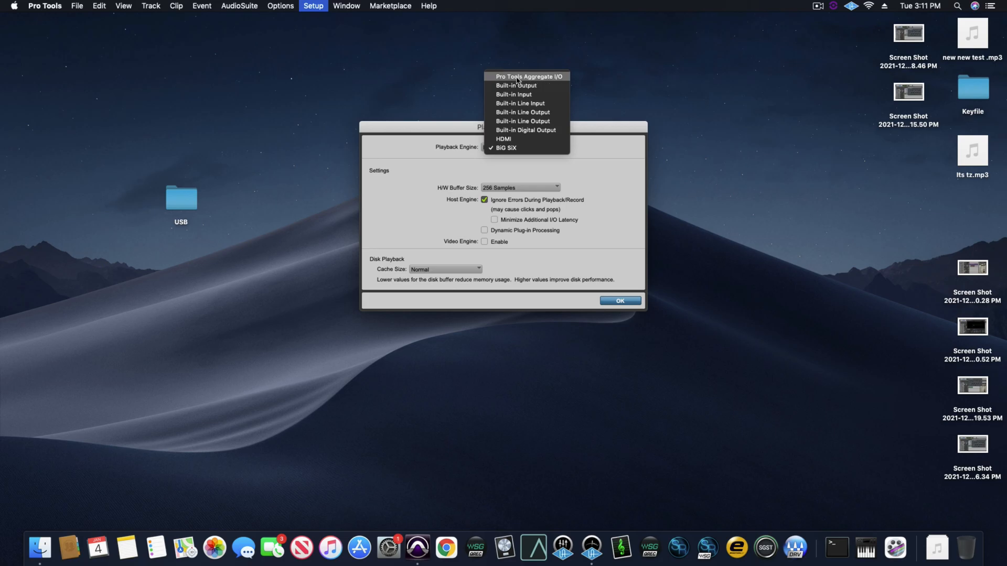
{"action": "left_click", "coordinate": [512, 149]}
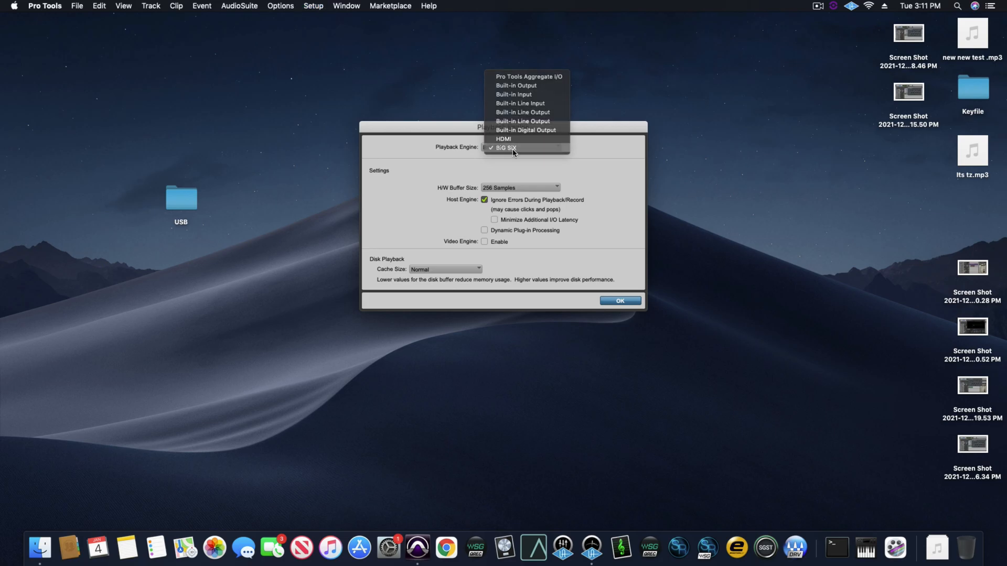
- Set the hardware buffer size to 64 samples and confirm the Playback Engine settings
{"action": "left_click", "coordinate": [511, 189]}
{"action": "left_click", "coordinate": [525, 181]}
{"action": "left_click", "coordinate": [499, 189]}
{"action": "left_click", "coordinate": [501, 181]}
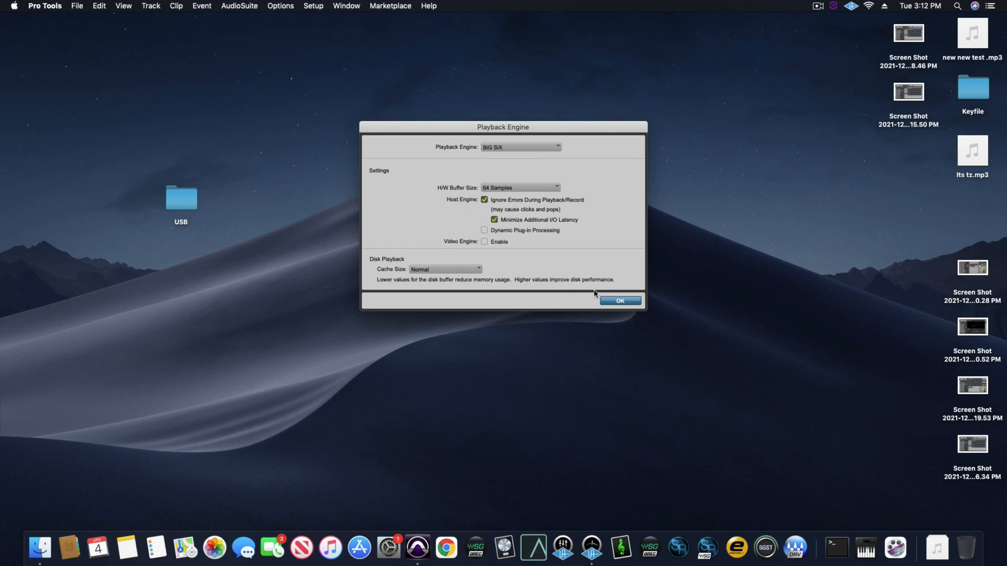
{"action": "left_click", "coordinate": [506, 190]}
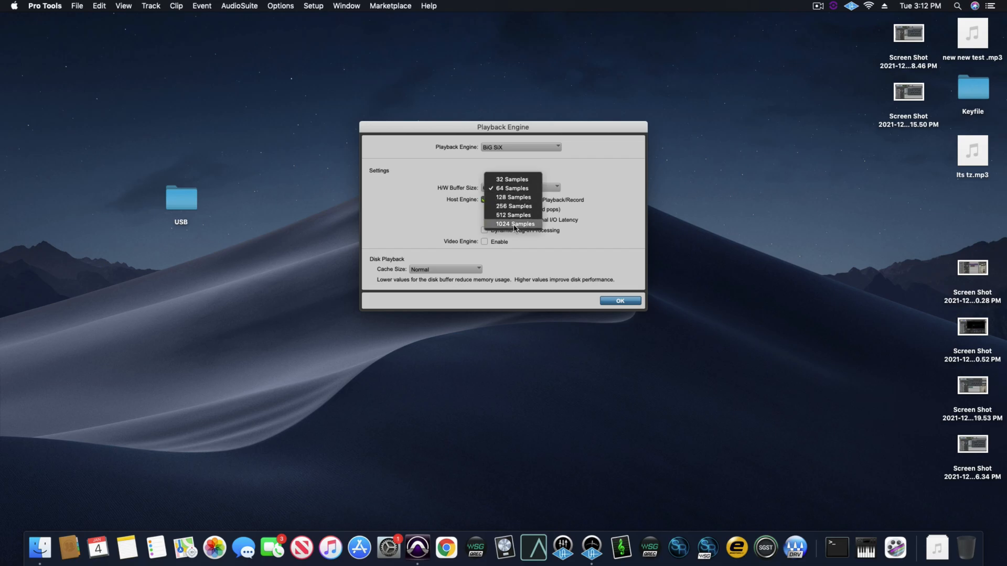
{"action": "left_click", "coordinate": [571, 179]}
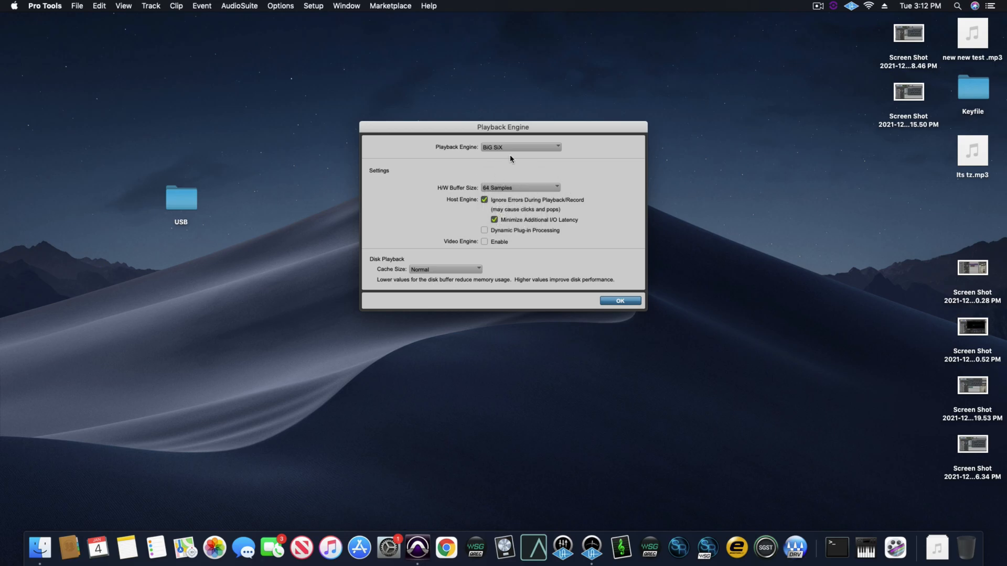
{"action": "left_click", "coordinate": [620, 301]}
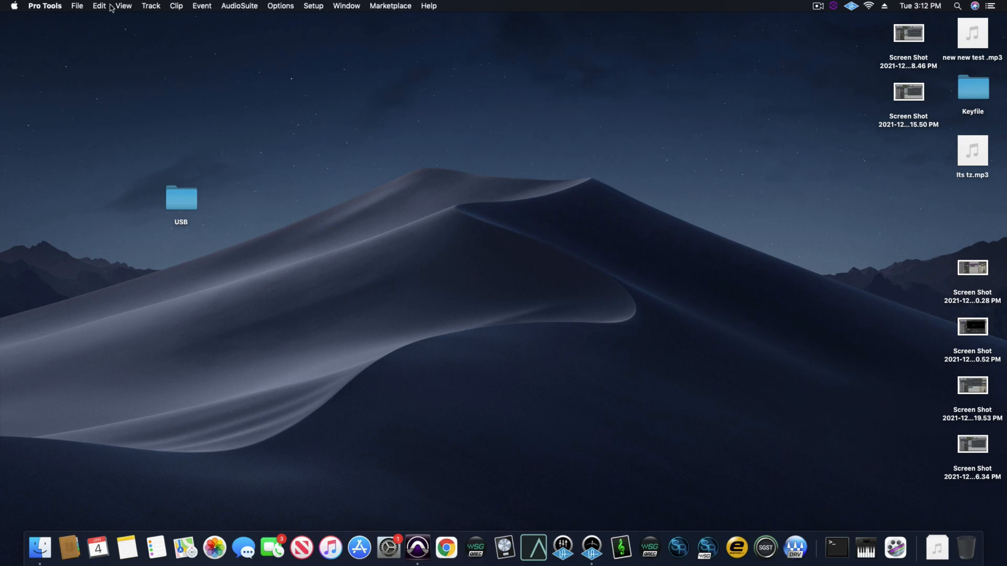
- Restore the default input paths in the I/O Setup and inspect the sub-paths of Analogue 15-16 and Analogue 1-2
{"action": "left_click", "coordinate": [322, 6]}
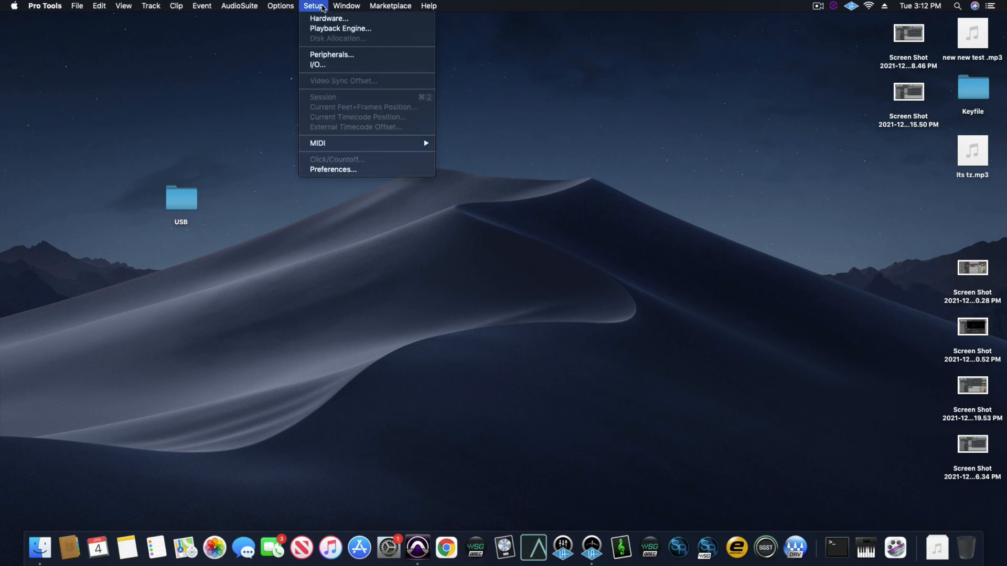
{"action": "left_click", "coordinate": [332, 66]}
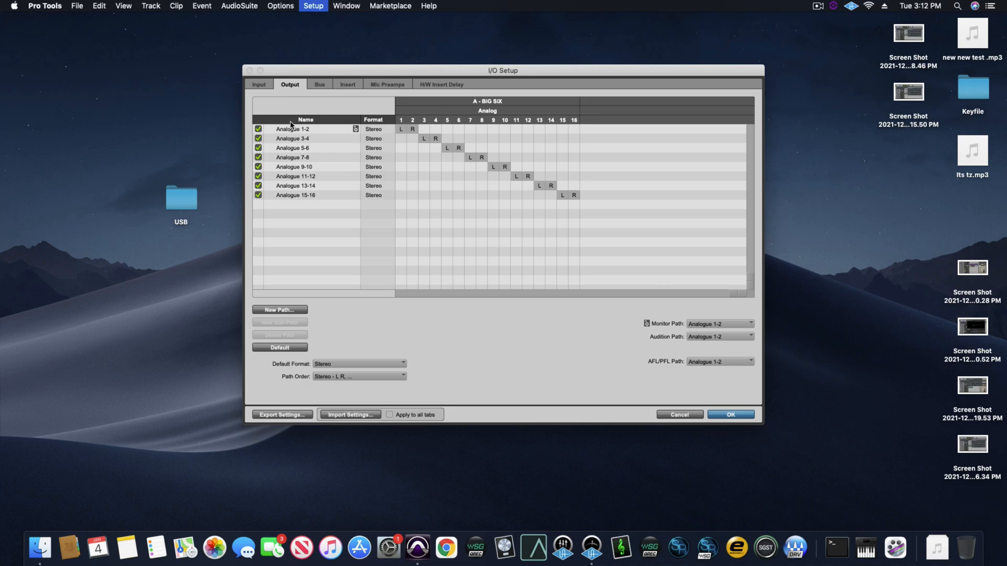
{"action": "left_click", "coordinate": [260, 85]}
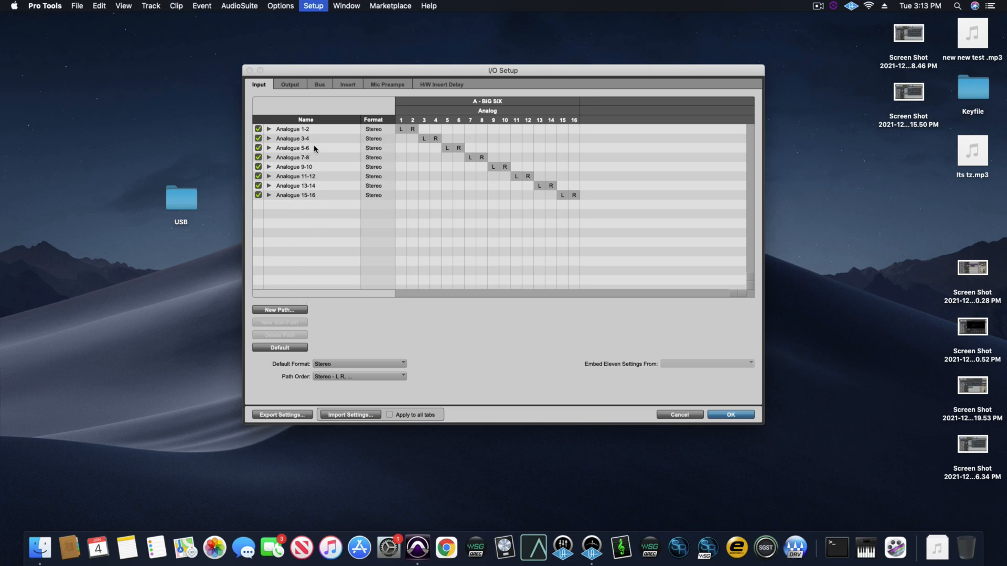
{"action": "left_click", "coordinate": [277, 348]}
{"action": "left_click", "coordinate": [269, 195]}
{"action": "left_click", "coordinate": [269, 195]}
{"action": "left_click", "coordinate": [269, 129]}
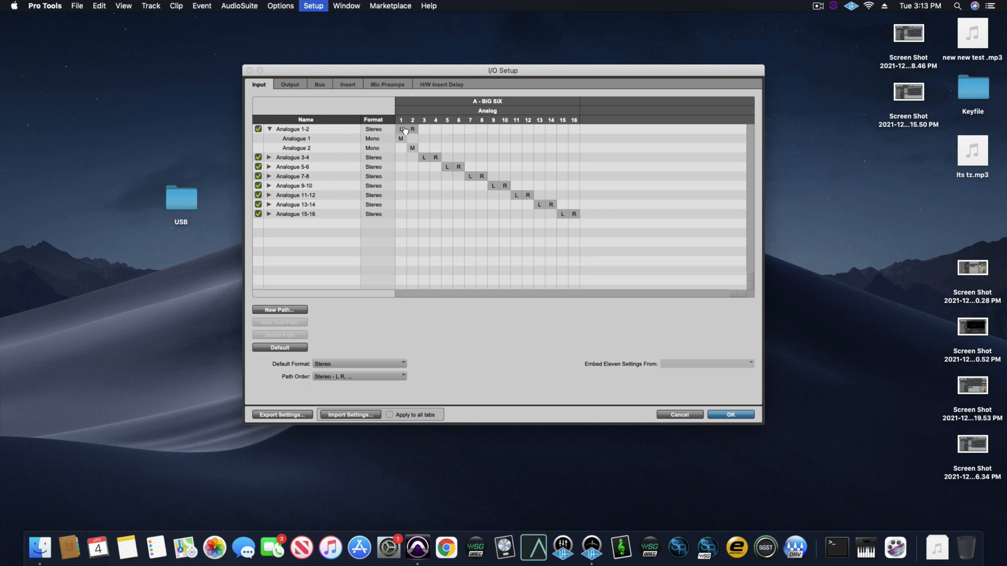
{"action": "left_click", "coordinate": [270, 129]}
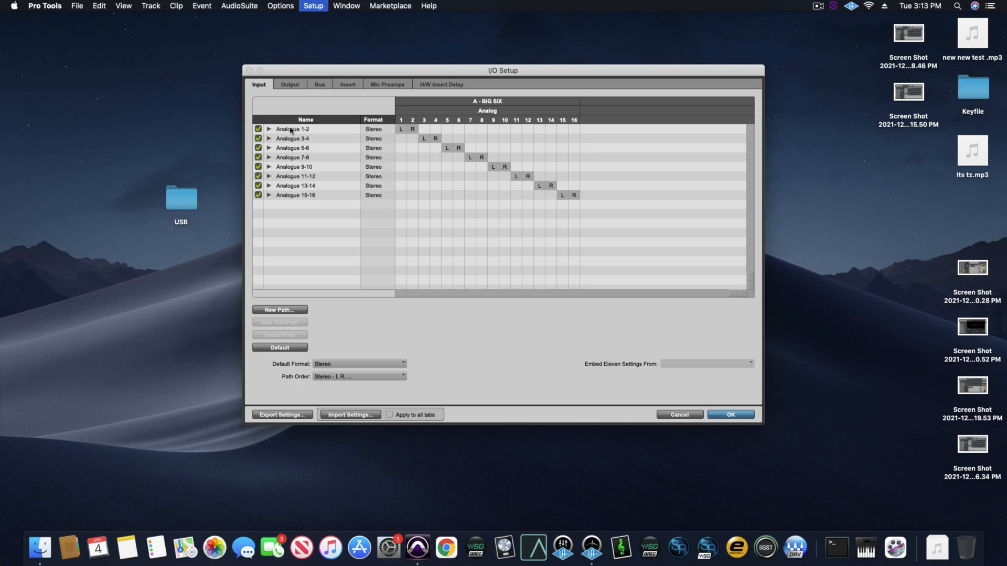
- Restore the default output paths in the I/O Setup and select the Analogue 15-16 output path
{"action": "left_click", "coordinate": [291, 85]}
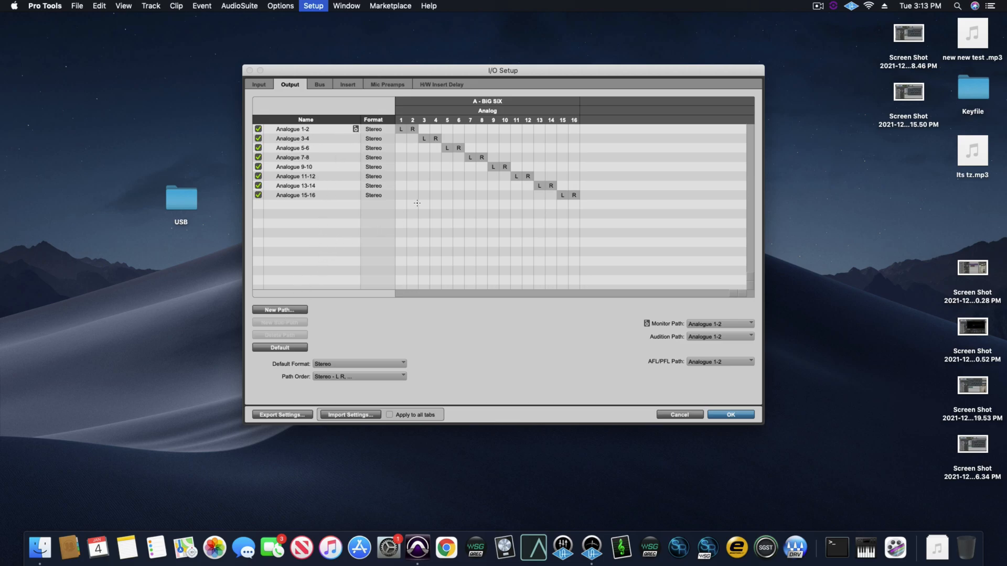
{"action": "left_click", "coordinate": [280, 348]}
{"action": "left_click", "coordinate": [309, 198]}
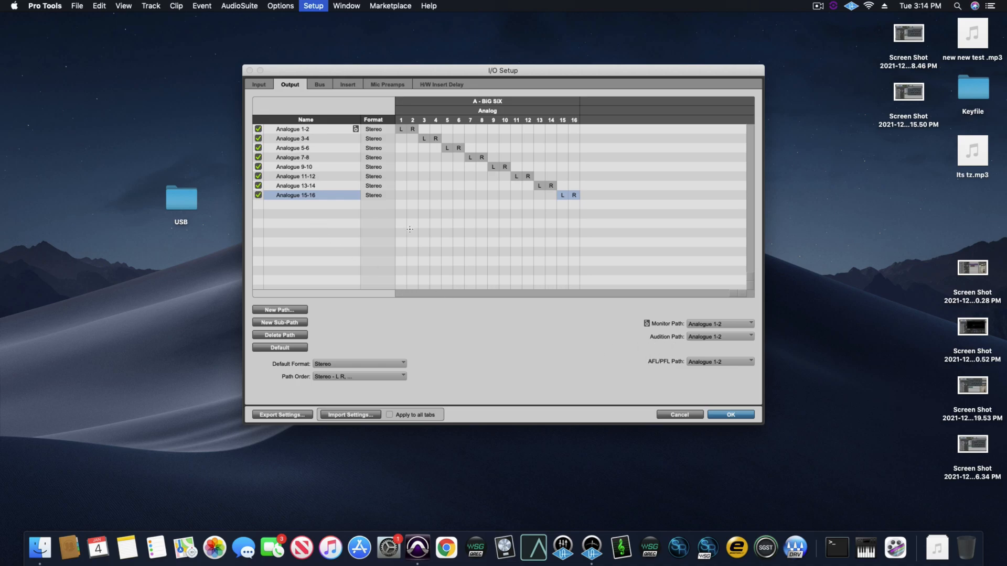
{"action": "mouse_move", "coordinate": [356, 130]}
{"action": "left_mouse_down"}
{"action": "mouse_move", "coordinate": [355, 152]}
{"action": "mouse_move", "coordinate": [354, 133]}
{"action": "left_mouse_up"}
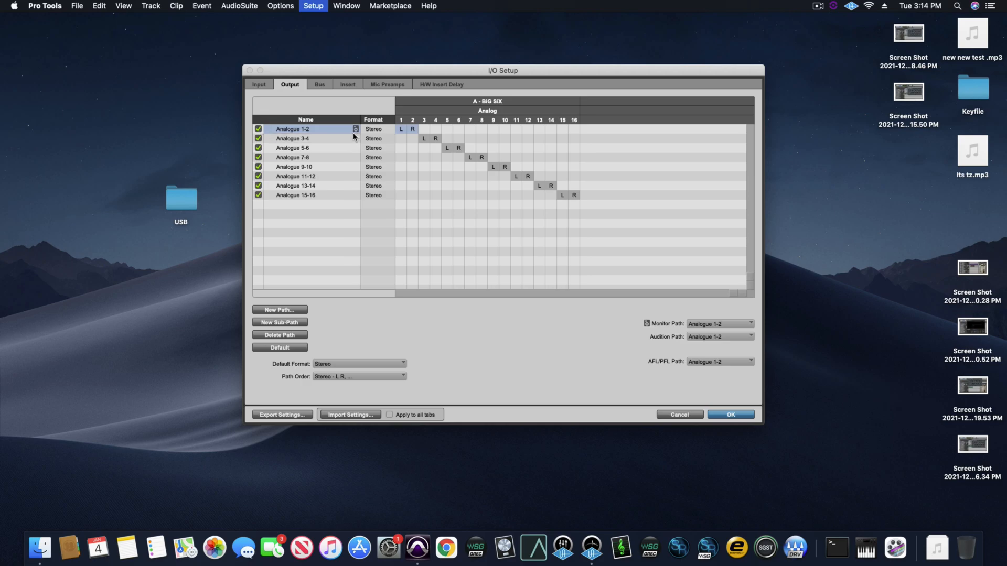
{"action": "left_click", "coordinate": [346, 197]}
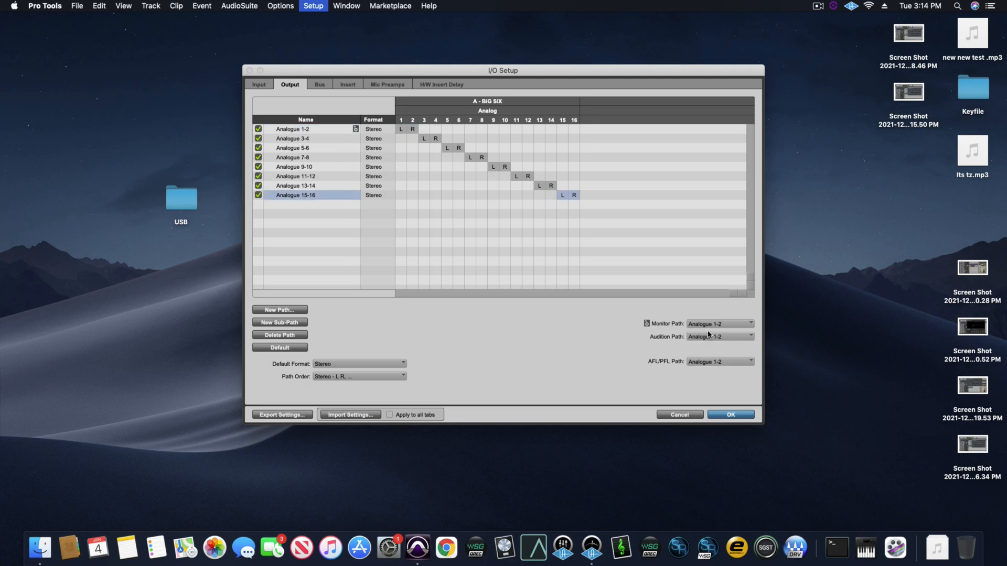
- Set the Monitor, Audition and AFL/PFL paths to Analogue 15-16
{"action": "left_click", "coordinate": [691, 324]}
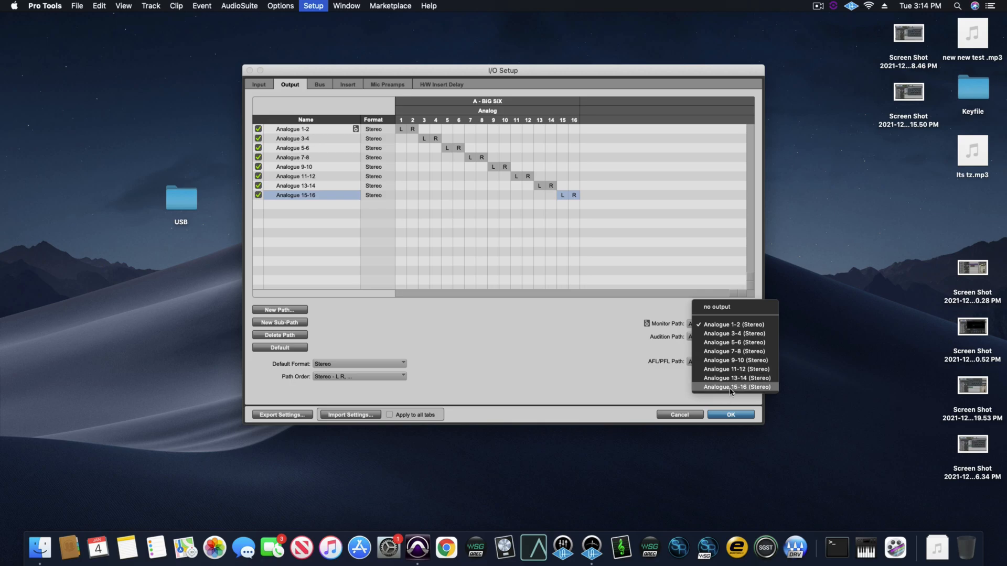
{"action": "left_click", "coordinate": [729, 388]}
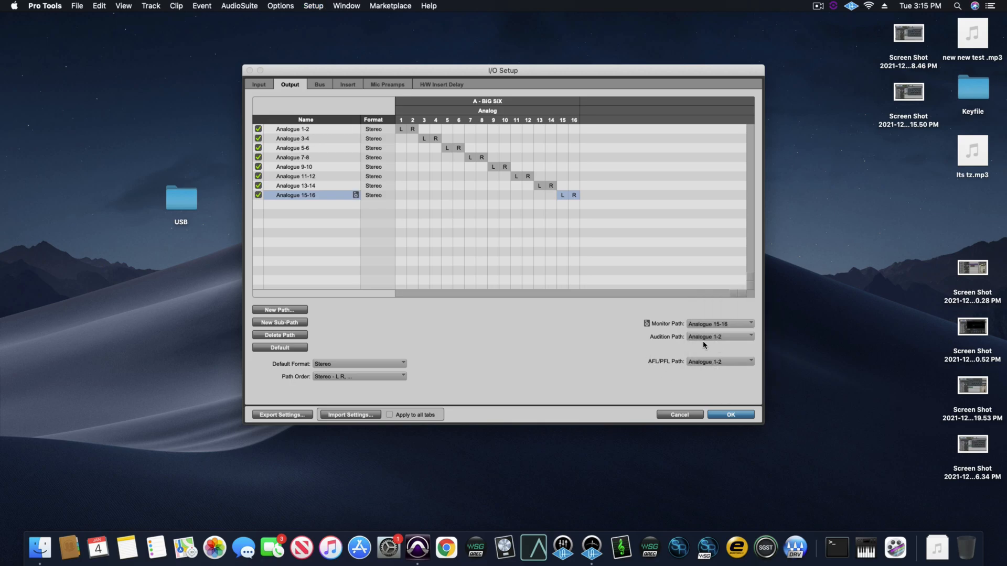
{"action": "left_click", "coordinate": [704, 339]}
{"action": "left_click", "coordinate": [733, 400]}
{"action": "left_click", "coordinate": [709, 364]}
{"action": "left_click", "coordinate": [709, 425]}
{"action": "left_click", "coordinate": [300, 131]}
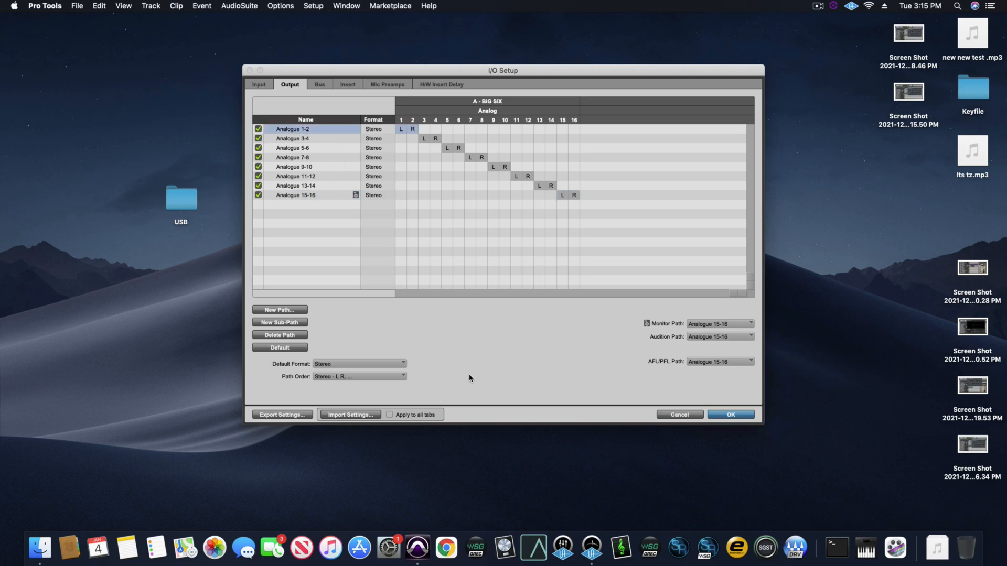
- Review the bus list in the I/O Setup and reset the busses to their defaults
{"action": "left_click", "coordinate": [321, 85]}
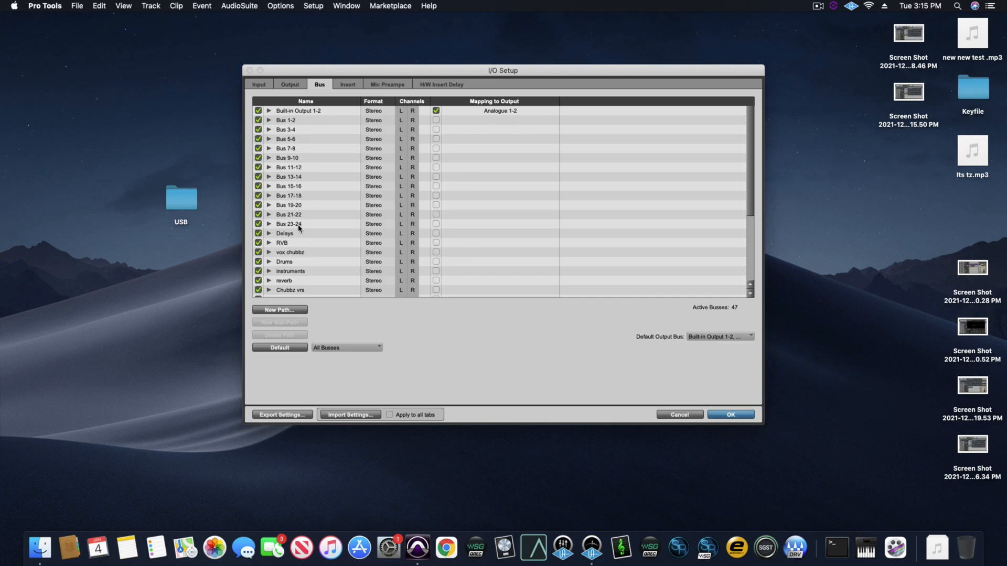
{"action": "scroll", "coordinate": [299, 228], "scroll_direction": "down", "scroll_amount": 4}
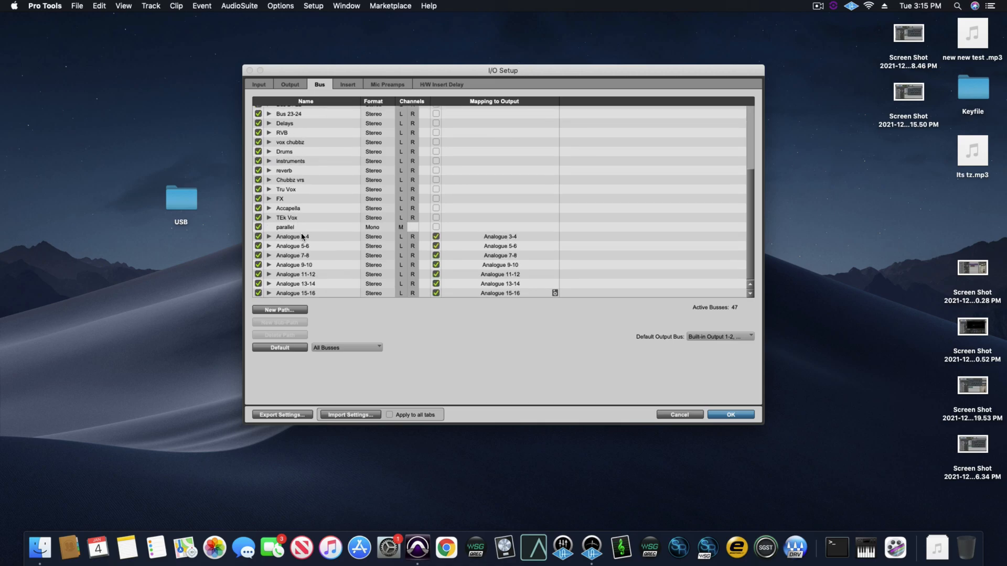
{"action": "scroll", "coordinate": [292, 262], "scroll_direction": "up", "scroll_amount": 4}
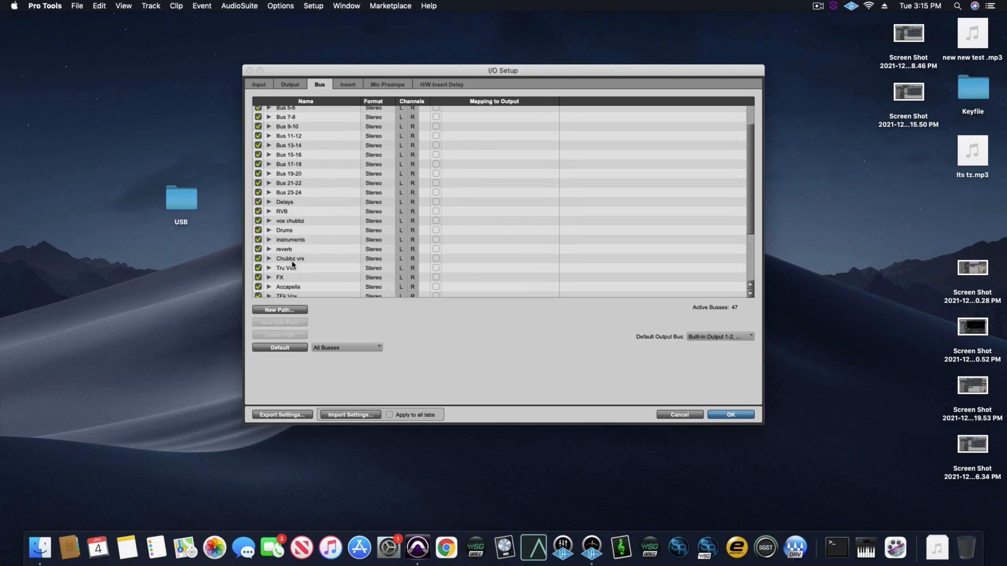
{"action": "left_click", "coordinate": [284, 348]}
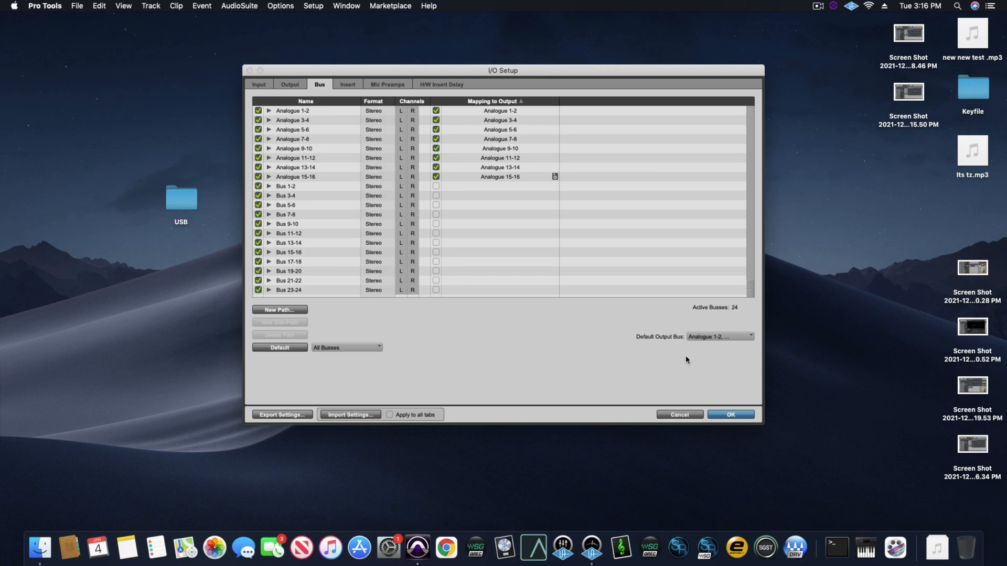
- Choose the stereo default output bus and confirm the I/O Setup
{"action": "left_click", "coordinate": [699, 341]}
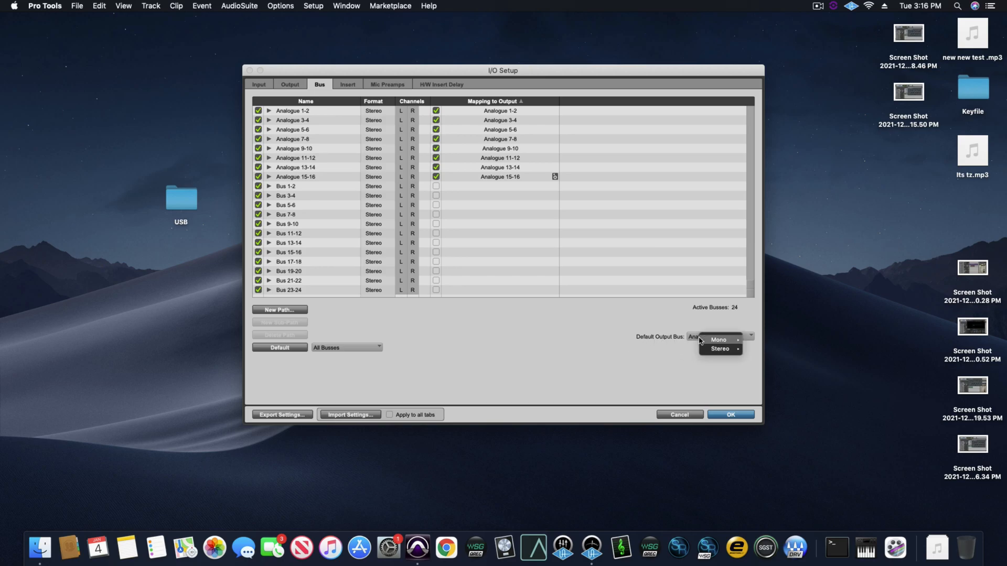
{"action": "mouse_move", "coordinate": [721, 349]}
{"action": "mouse_move", "coordinate": [769, 352]}
{"action": "left_click", "coordinate": [840, 414]}
{"action": "left_click", "coordinate": [712, 341]}
{"action": "mouse_move", "coordinate": [732, 349]}
{"action": "mouse_move", "coordinate": [781, 351]}
{"action": "left_click", "coordinate": [815, 415]}
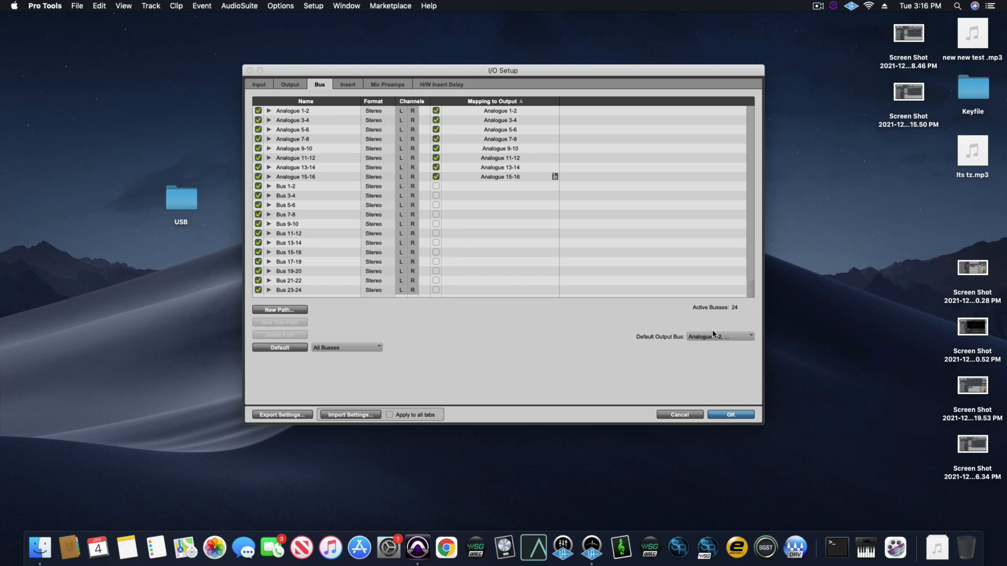
{"action": "left_click", "coordinate": [732, 415]}
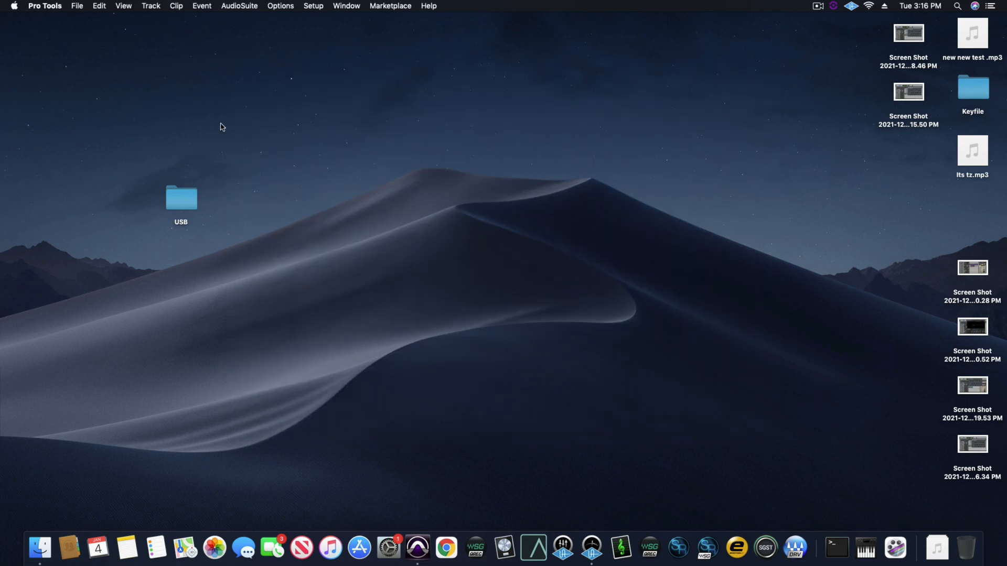
- Start a new local session named "I/O Test" and set its bit depth to 24-bit
{"action": "left_click", "coordinate": [77, 6]}
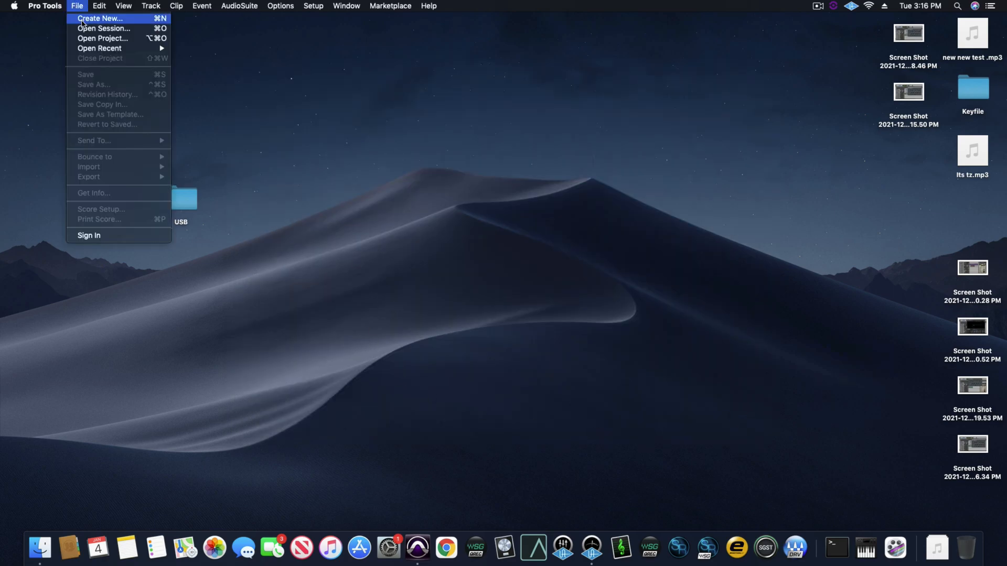
{"action": "left_click", "coordinate": [100, 19]}
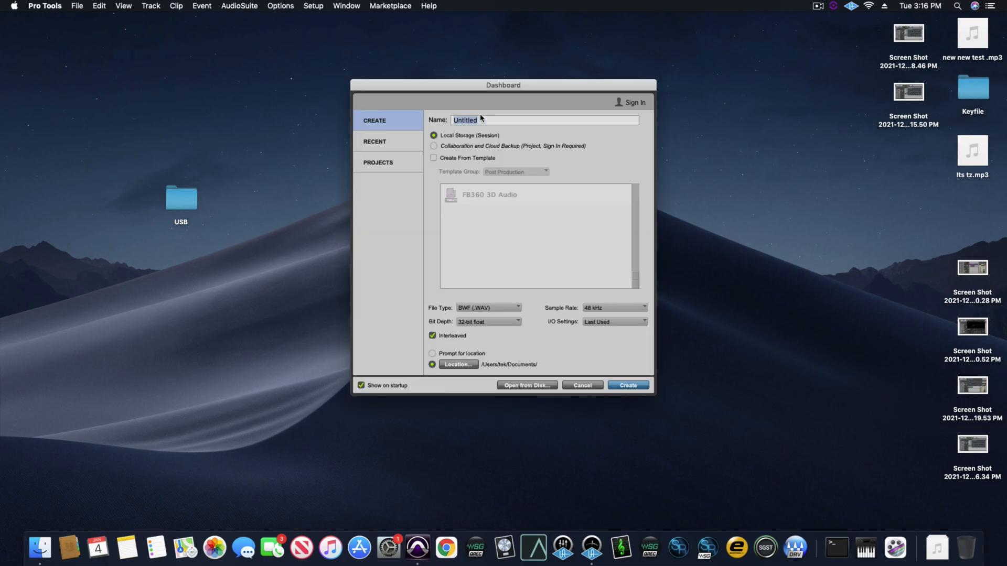
{"action": "type", "text": "I/O Test"}
{"action": "left_click", "coordinate": [480, 323]}
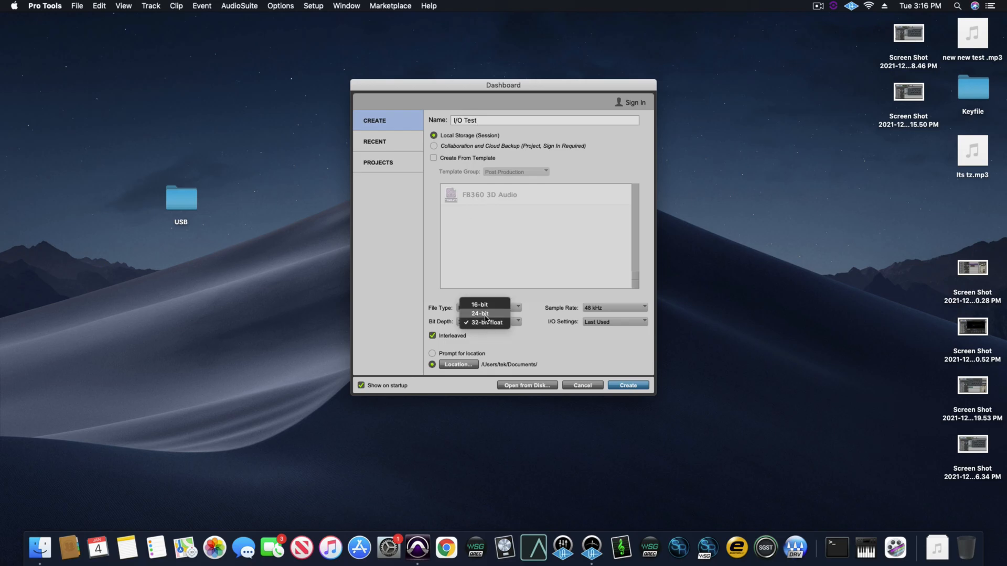
{"action": "left_click", "coordinate": [485, 315]}
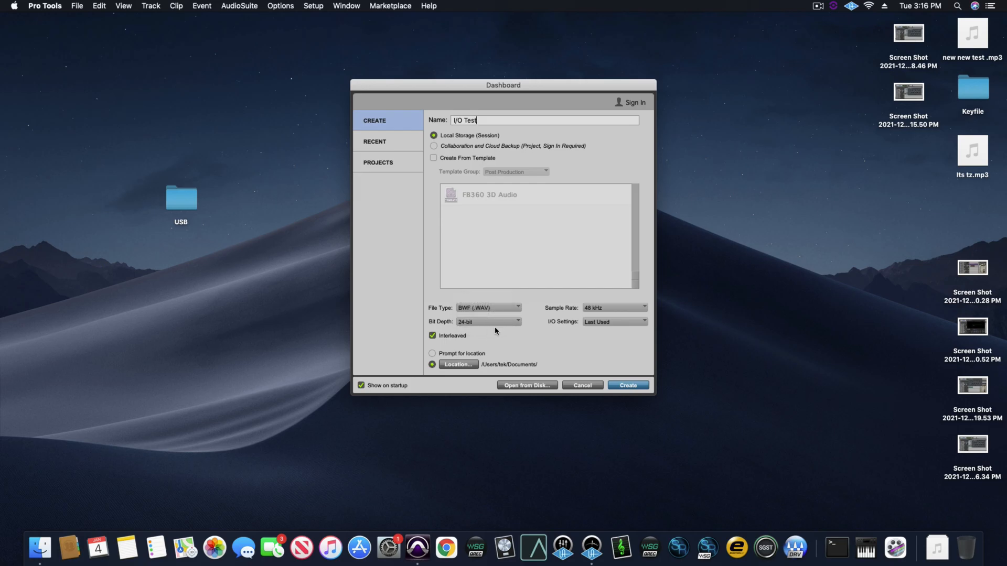
- Review the sample rate options and the available storage locations for the new session without changing them
{"action": "left_click", "coordinate": [594, 312]}
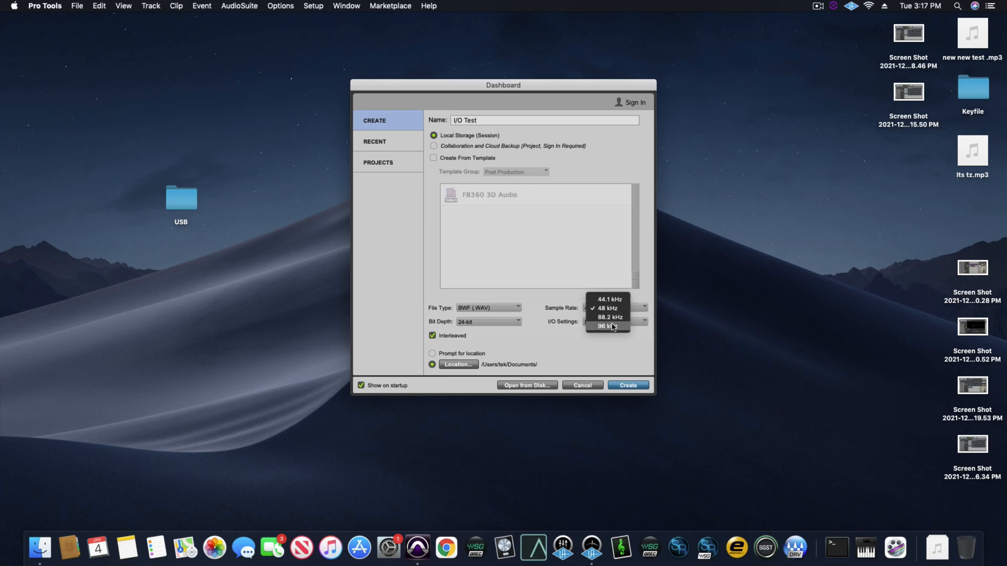
{"action": "left_click", "coordinate": [561, 297]}
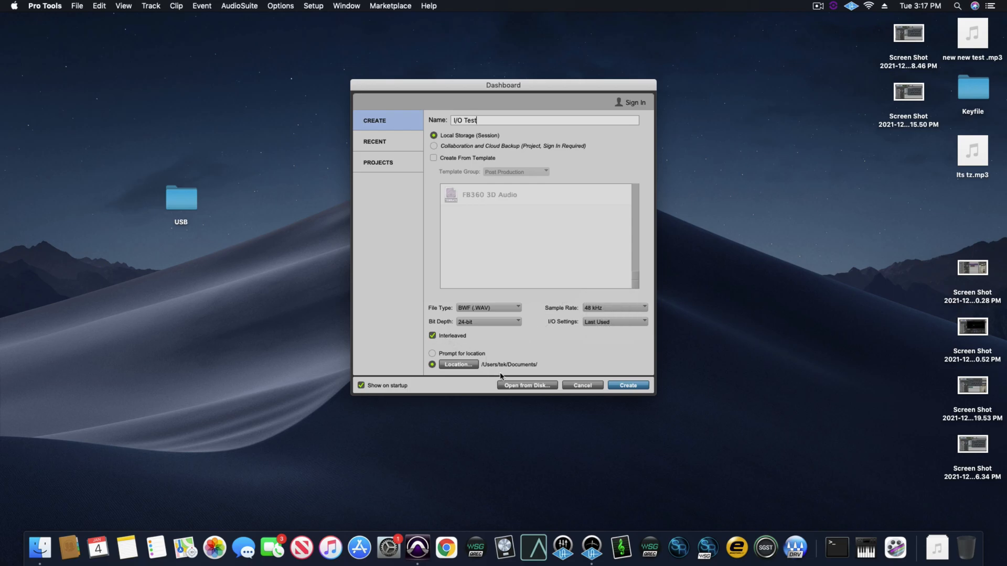
{"action": "left_click", "coordinate": [460, 365]}
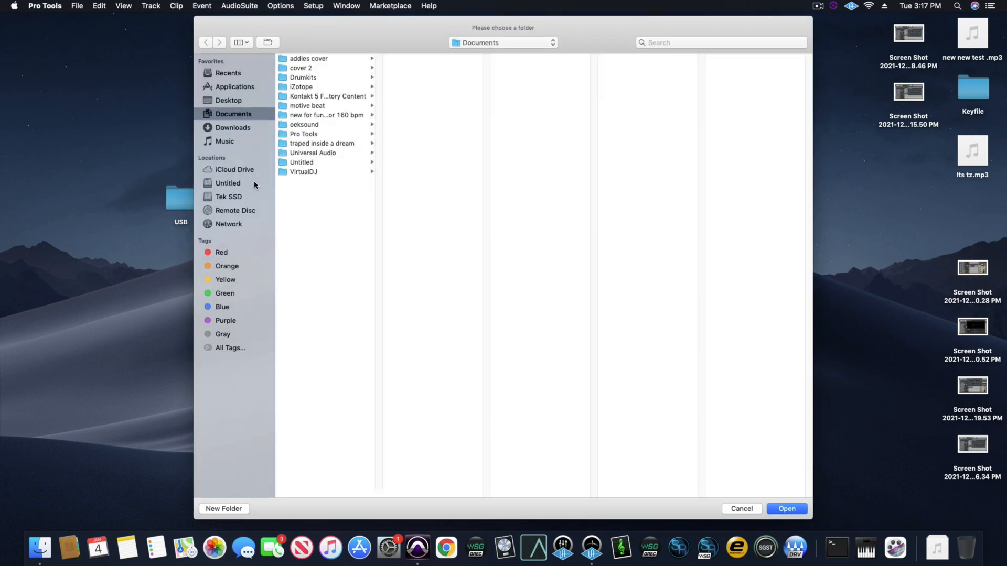
{"action": "left_click", "coordinate": [749, 513]}
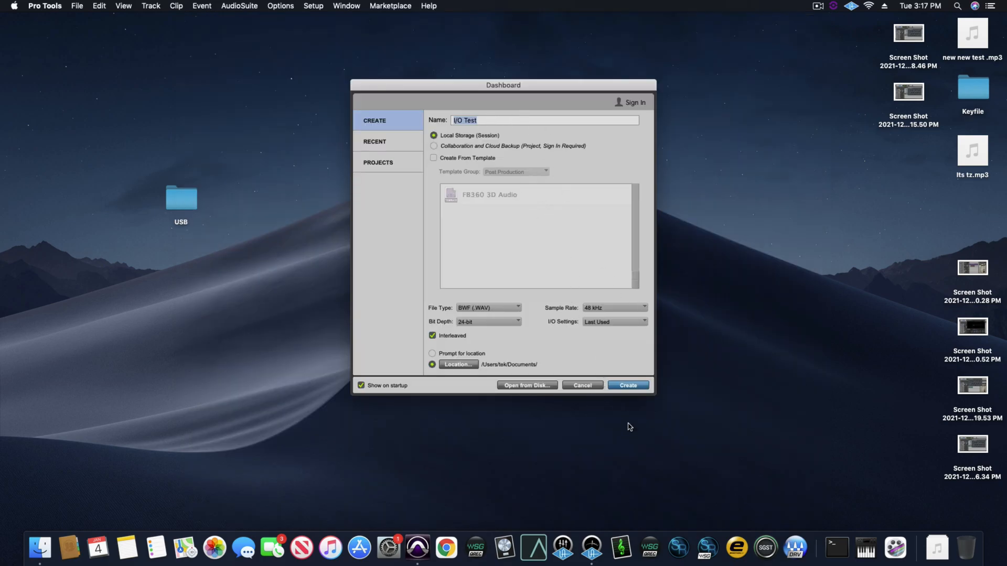
- Remove the slash from the session name so it reads "IO Test" and create the session
{"action": "left_click", "coordinate": [629, 389]}
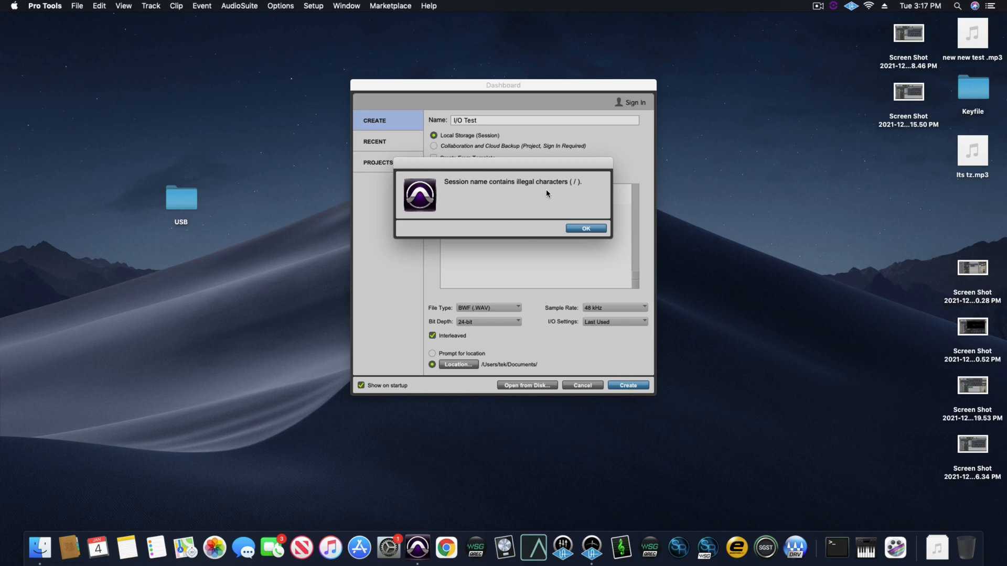
{"action": "left_click", "coordinate": [578, 231]}
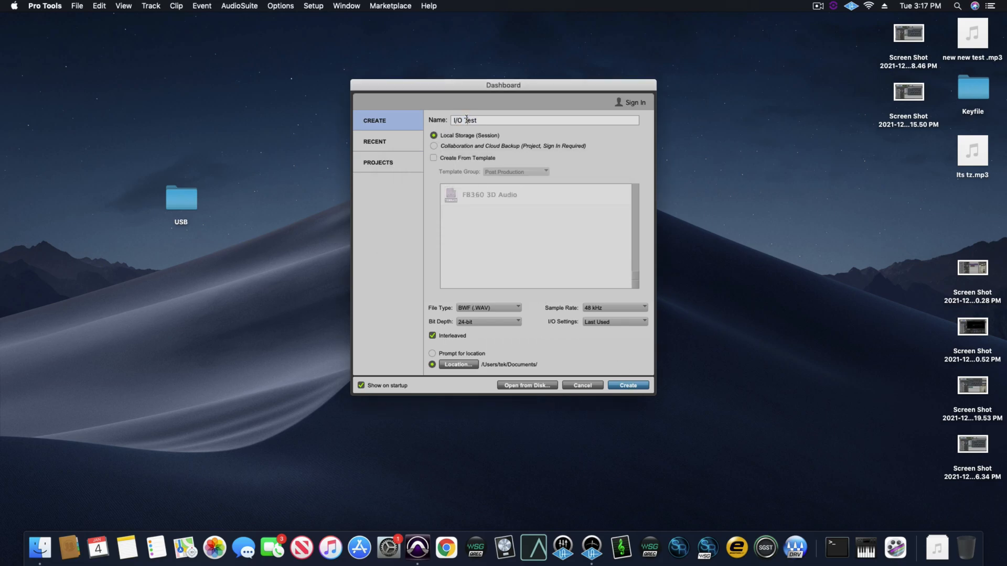
{"action": "key", "text": "BackSpace"}
{"action": "left_click", "coordinate": [631, 387]}
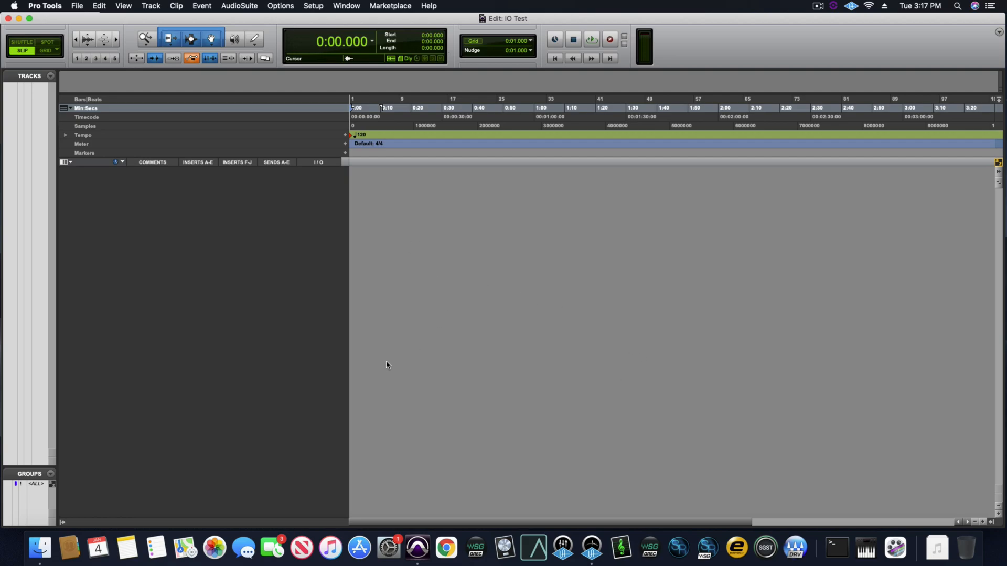
- Set up four new mono audio tracks in samples for the session
{"action": "left_click", "coordinate": [151, 6]}
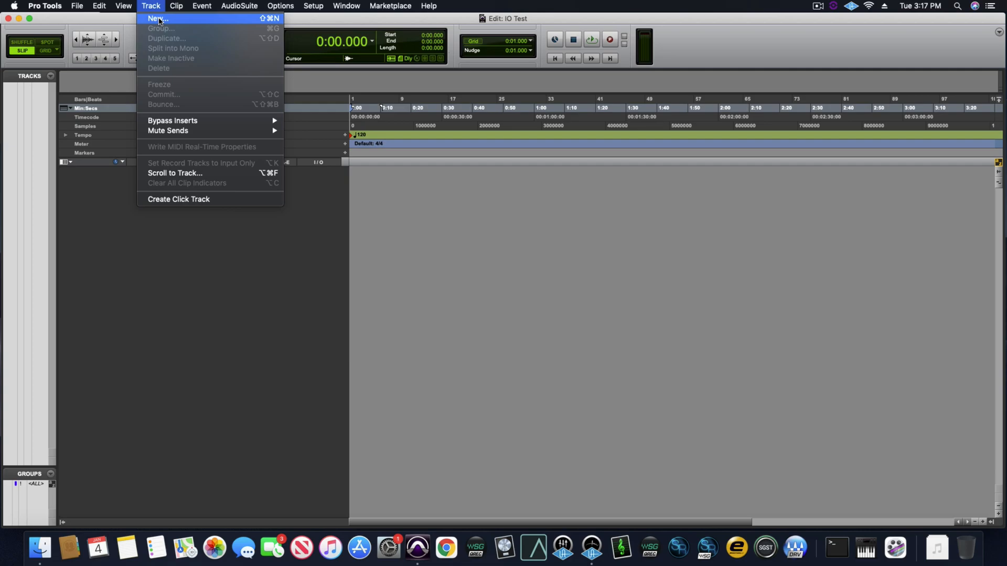
{"action": "left_click", "coordinate": [160, 21]}
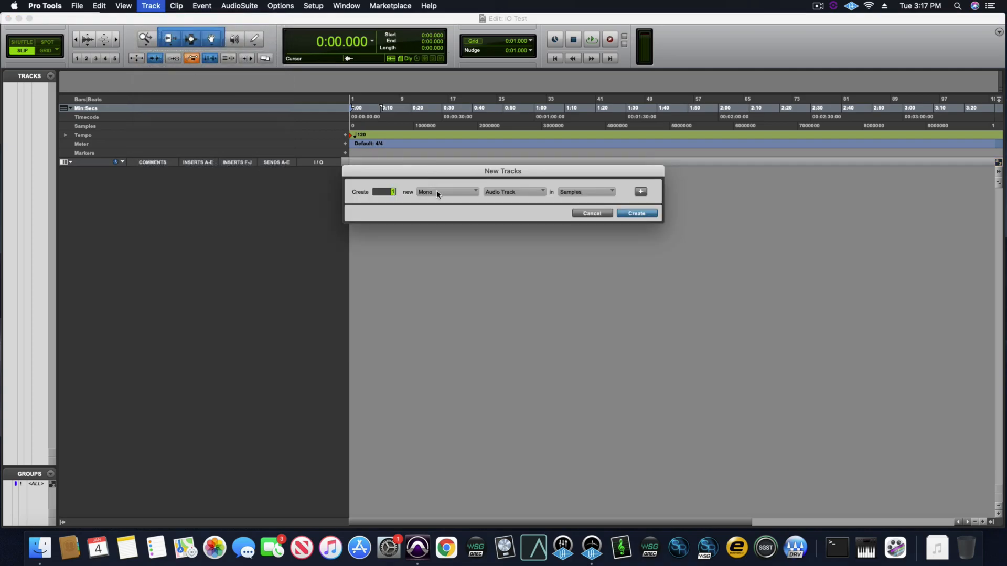
{"action": "left_click", "coordinate": [501, 192]}
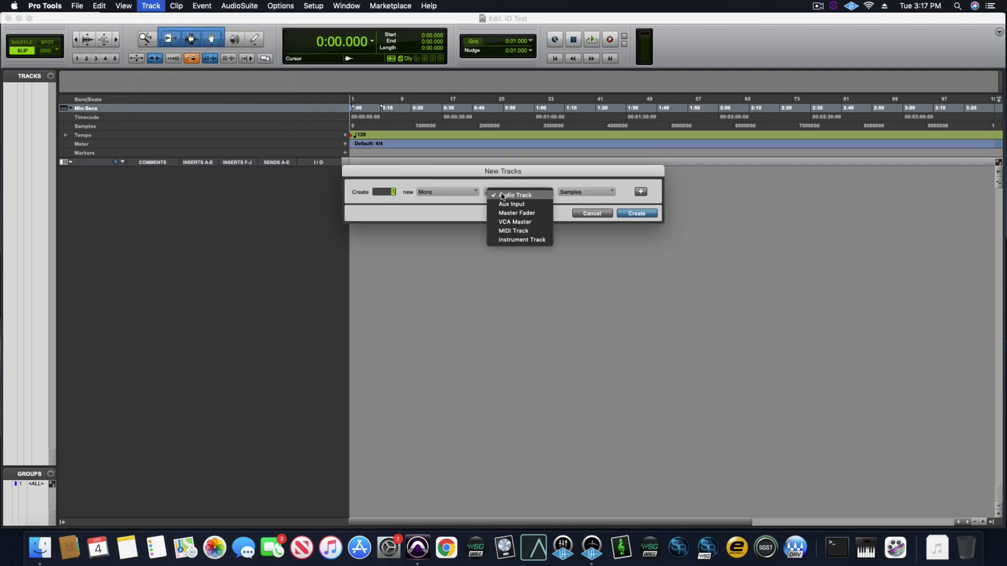
{"action": "left_click", "coordinate": [445, 174]}
{"action": "type", "text": "4"}
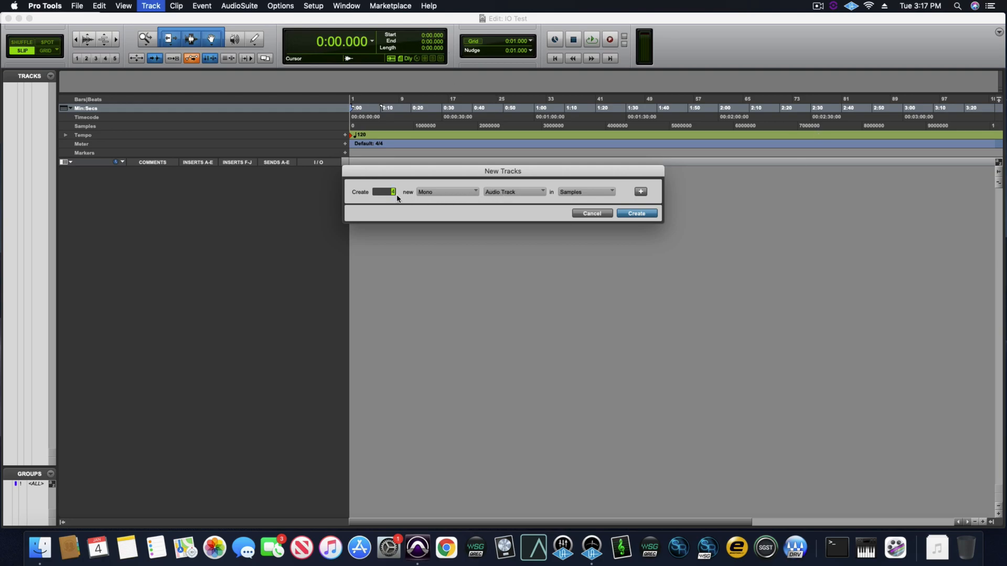
- Add a second row for six stereo audio tracks and create all the tracks
{"action": "left_click", "coordinate": [638, 192]}
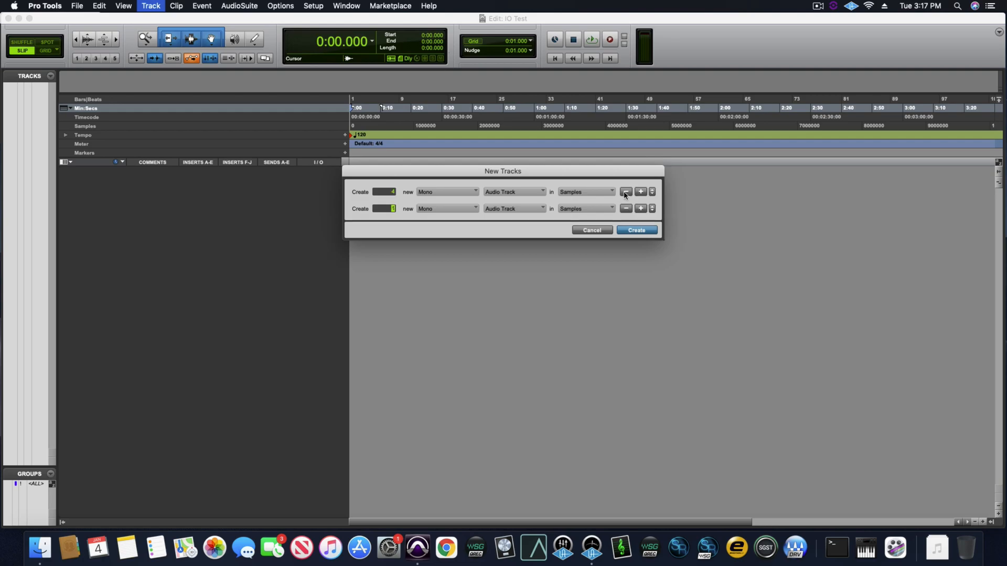
{"action": "type", "text": "4"}
{"action": "left_click", "coordinate": [442, 208]}
{"action": "left_click", "coordinate": [441, 221]}
{"action": "key", "text": "BackSpace"}
{"action": "type", "text": "6"}
{"action": "left_click", "coordinate": [622, 230]}
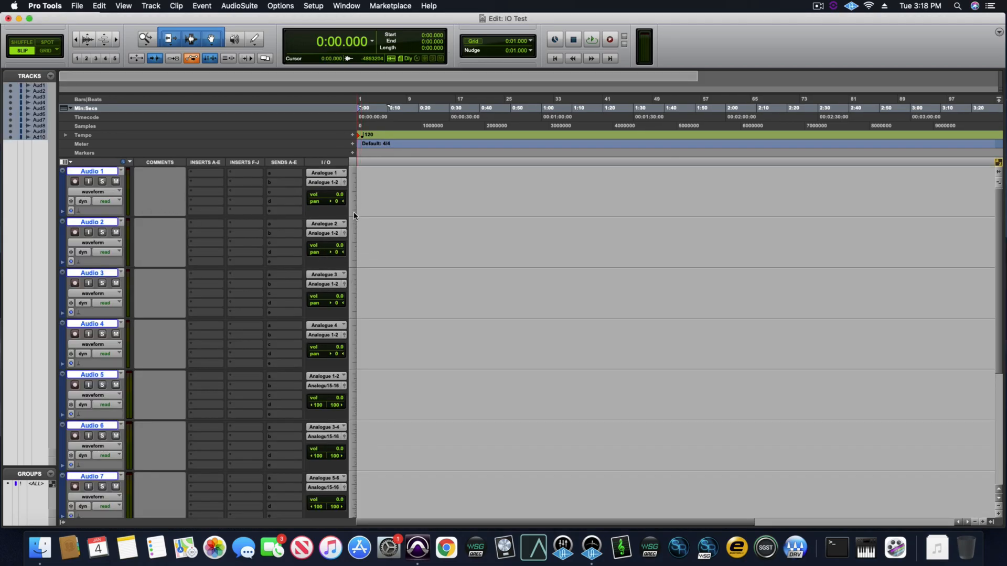
- Begin an audio import and choose jaywoodbeatz_diamondsbuy1get1free.mp3 from the Downloads folder
{"action": "left_click", "coordinate": [77, 6]}
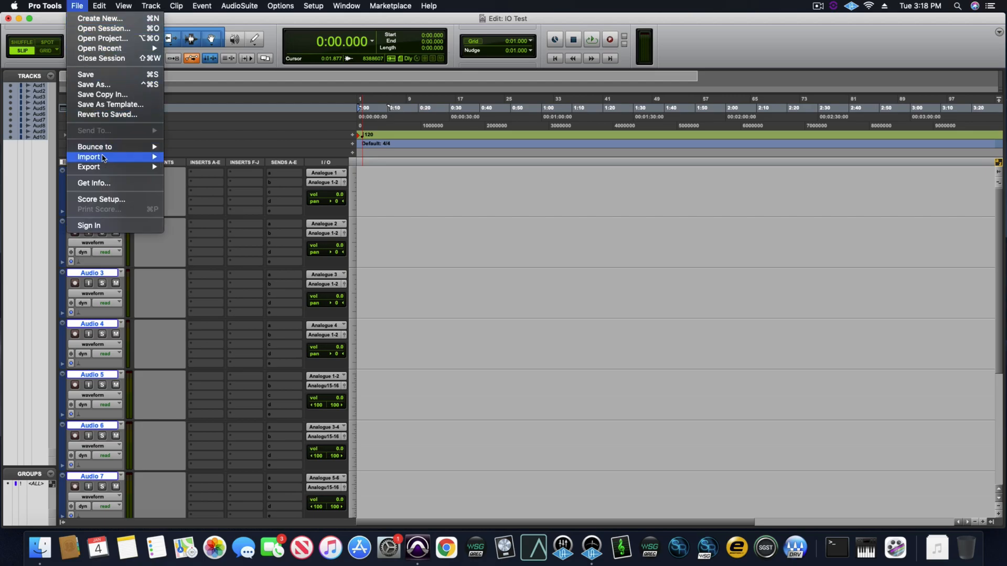
{"action": "mouse_move", "coordinate": [102, 157]}
{"action": "left_click", "coordinate": [209, 174]}
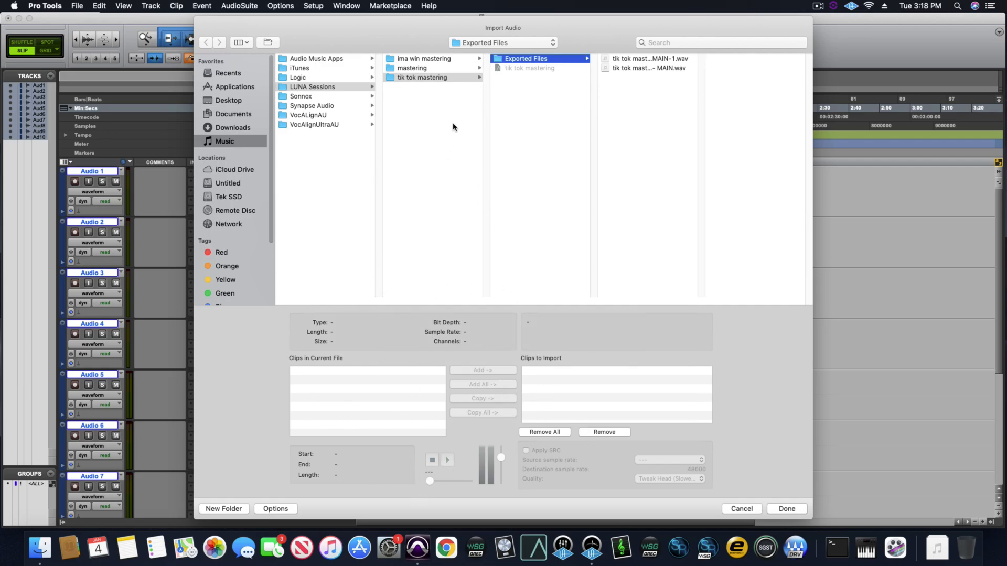
{"action": "left_click", "coordinate": [237, 128]}
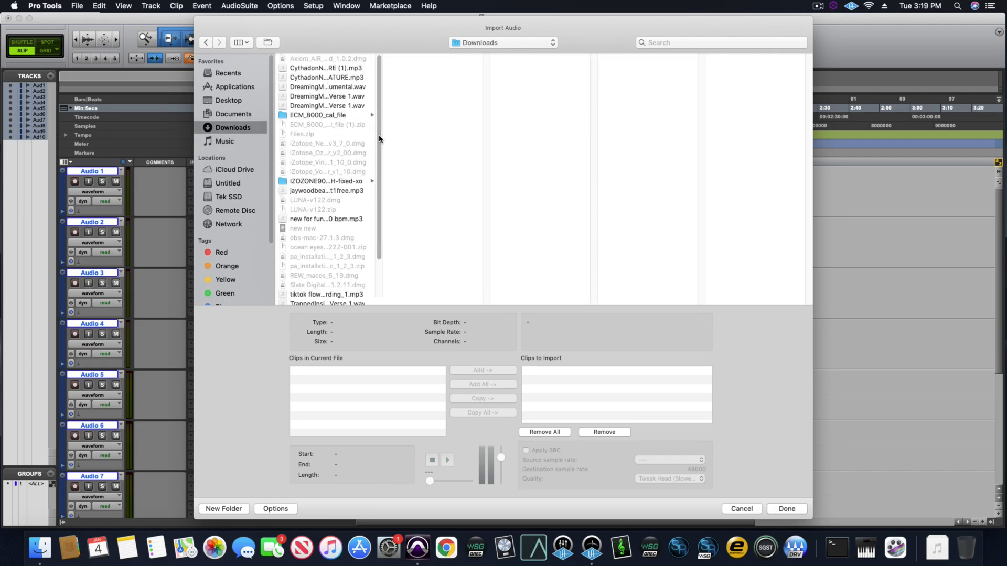
{"action": "scroll", "coordinate": [380, 159], "scroll_direction": "down", "scroll_amount": 3}
{"action": "scroll", "coordinate": [380, 159], "scroll_direction": "down", "scroll_amount": 2}
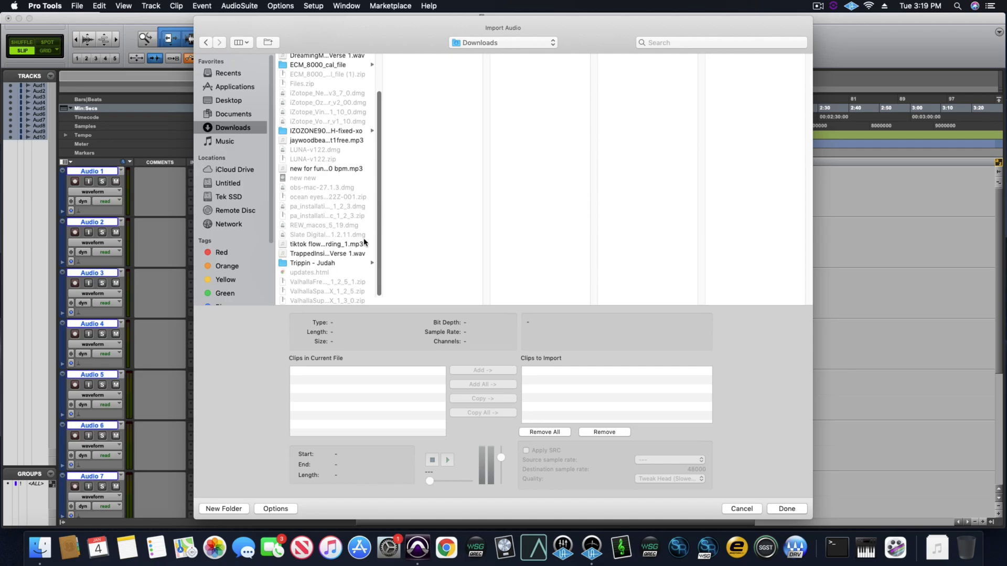
{"action": "left_click", "coordinate": [304, 254]}
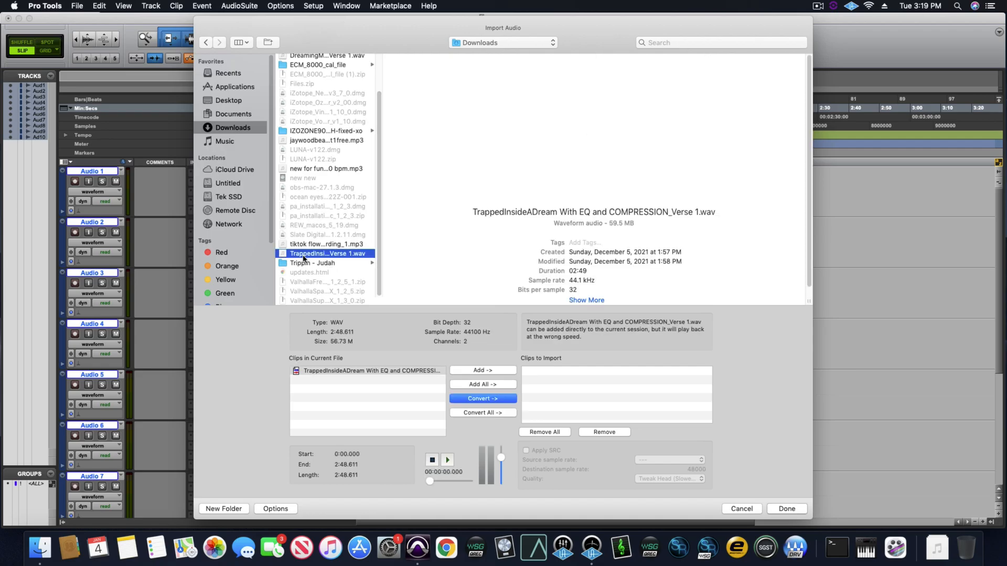
{"action": "scroll", "coordinate": [310, 184], "scroll_direction": "up", "scroll_amount": 5}
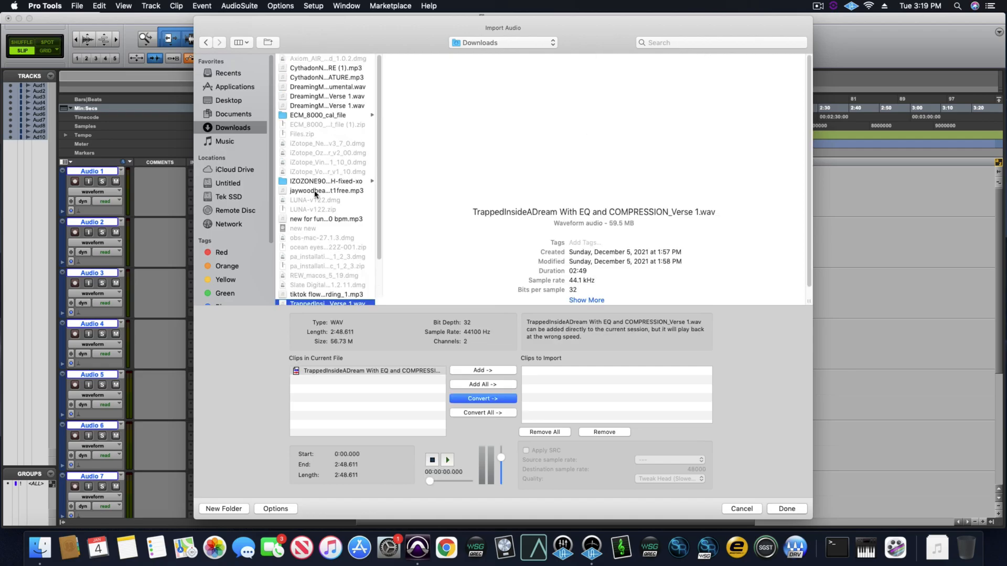
{"action": "left_click", "coordinate": [315, 192]}
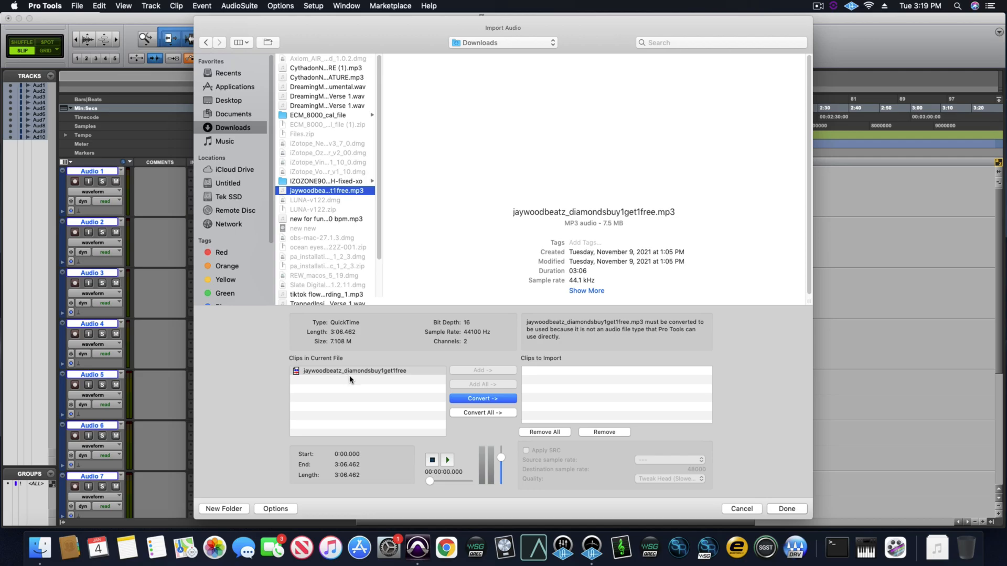
- Preview the chosen mp3 while adjusting the preview volume, and stop the playback
{"action": "left_click", "coordinate": [447, 460]}
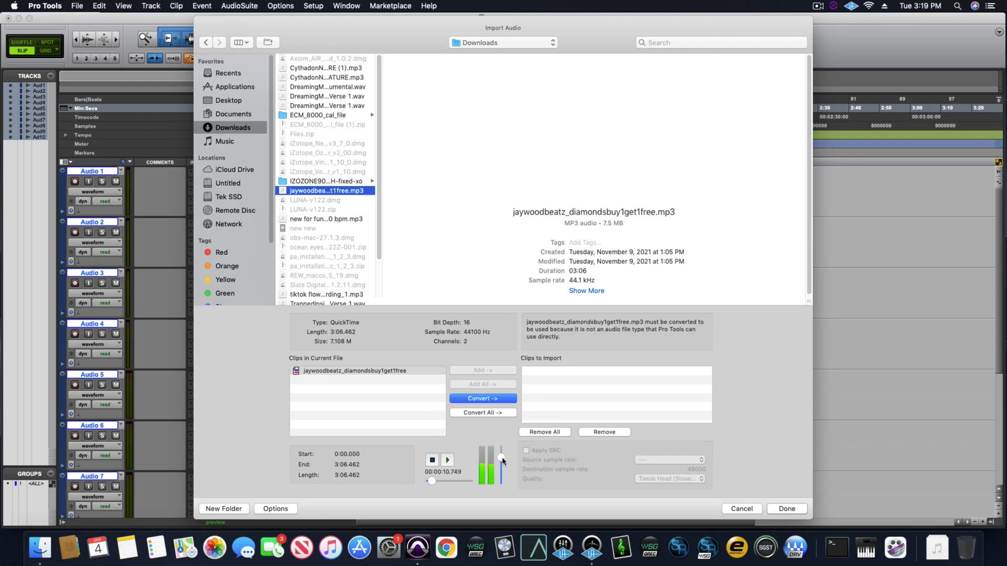
{"action": "left_click_drag", "start_coordinate": [502, 460], "coordinate": [503, 477]}
{"action": "left_click", "coordinate": [434, 461]}
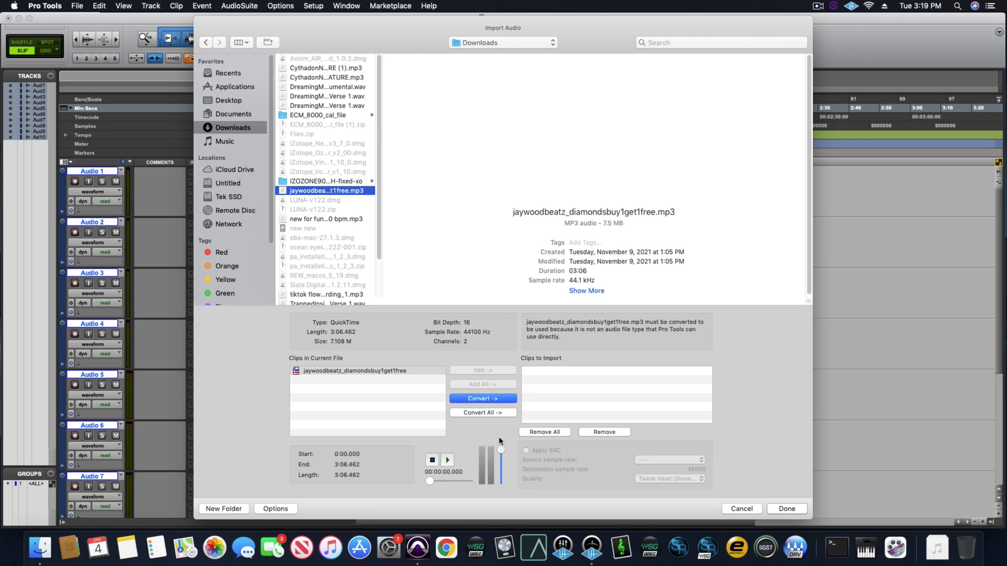
- Convert the mp3 into the session's Audio Files folder and import it onto a new track at Session Start
{"action": "left_click", "coordinate": [493, 399]}
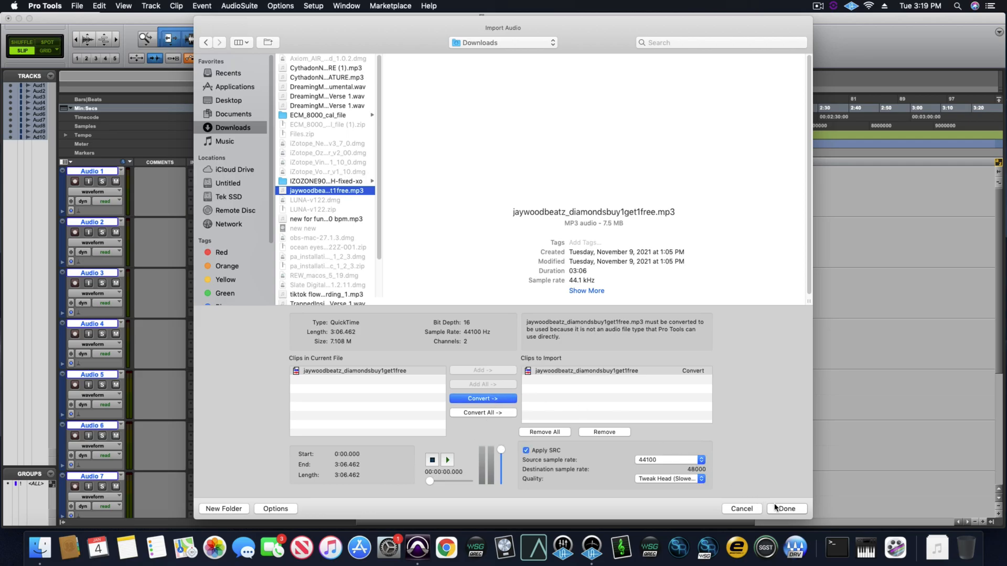
{"action": "left_click", "coordinate": [786, 509]}
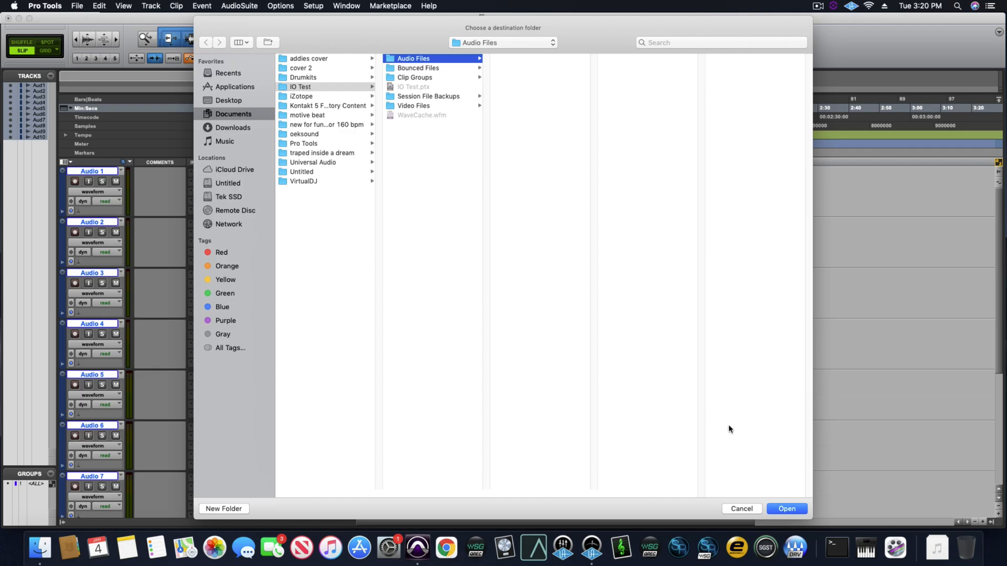
{"action": "left_click", "coordinate": [783, 511]}
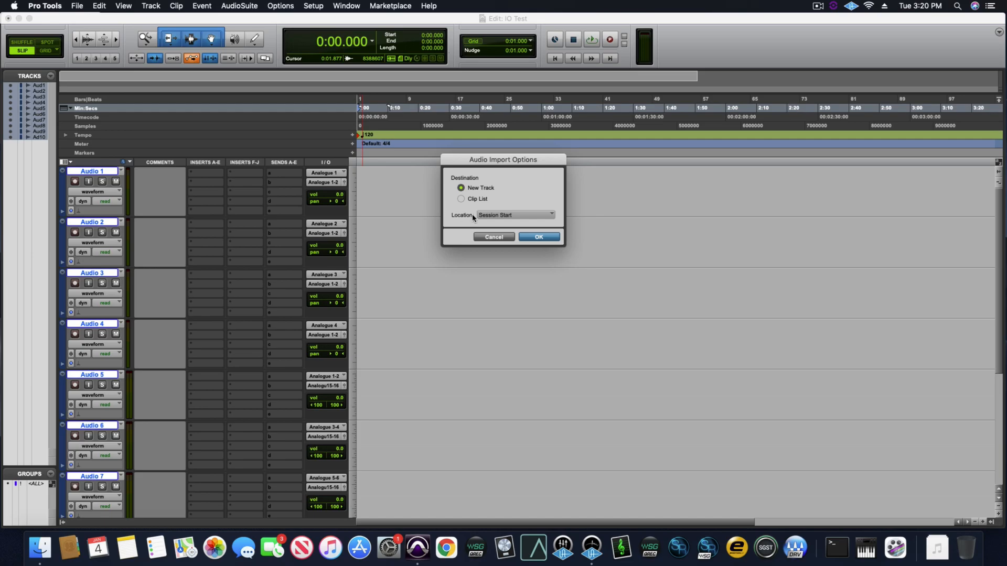
{"action": "left_click", "coordinate": [541, 238]}
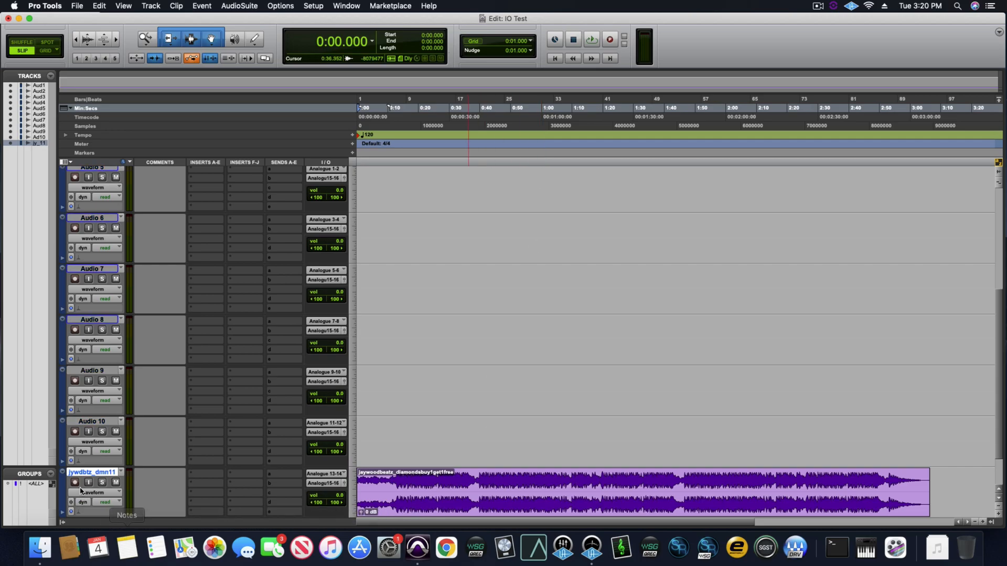
- Move the imported music track above Audio 1 and review its available output paths
{"action": "left_click_drag", "start_coordinate": [94, 475], "coordinate": [85, 170]}
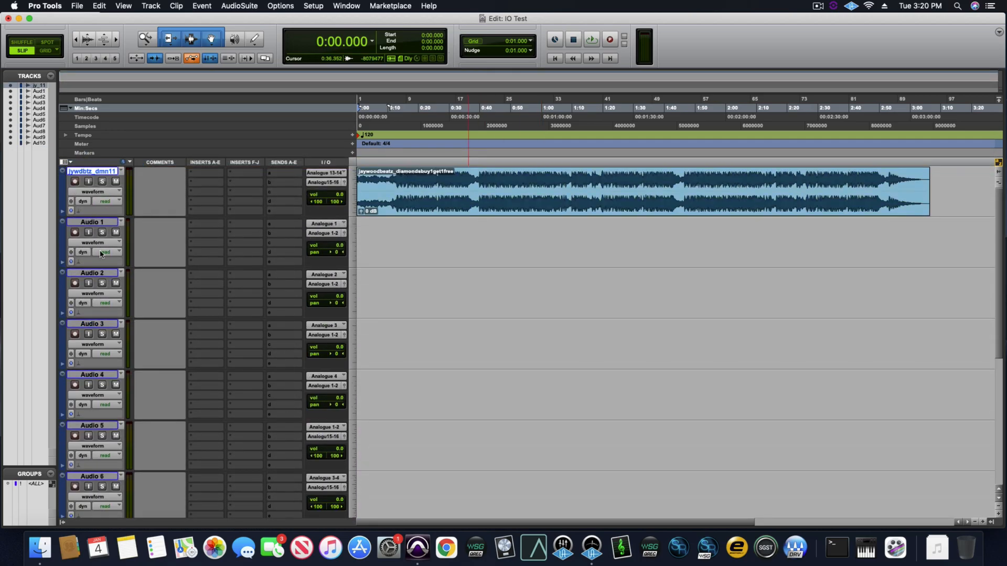
{"action": "left_click", "coordinate": [322, 186]}
{"action": "mouse_move", "coordinate": [326, 183]}
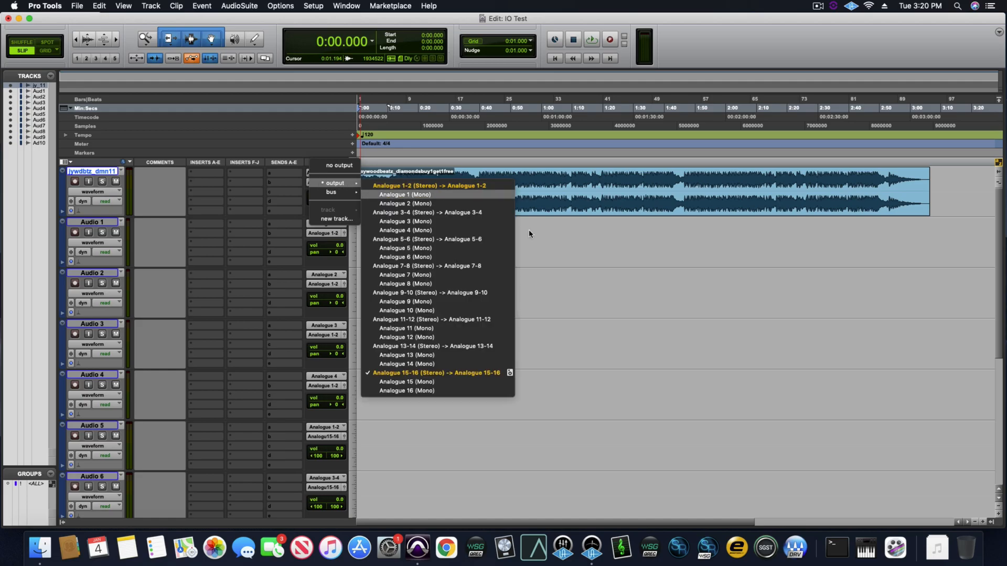
{"action": "left_click", "coordinate": [656, 276]}
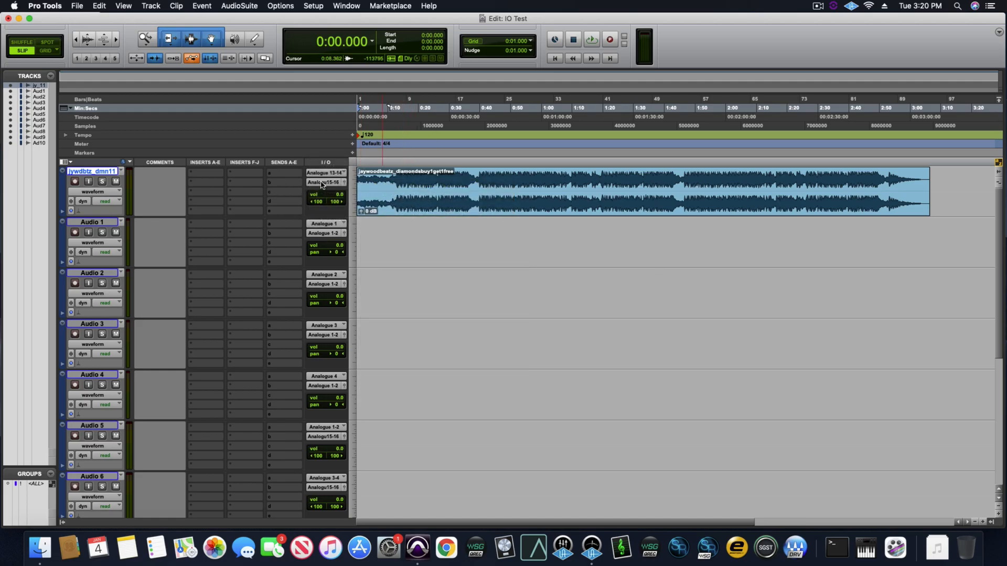
- Select the whole imported music clip and play it from the session start
{"action": "double_click", "coordinate": [427, 205]}
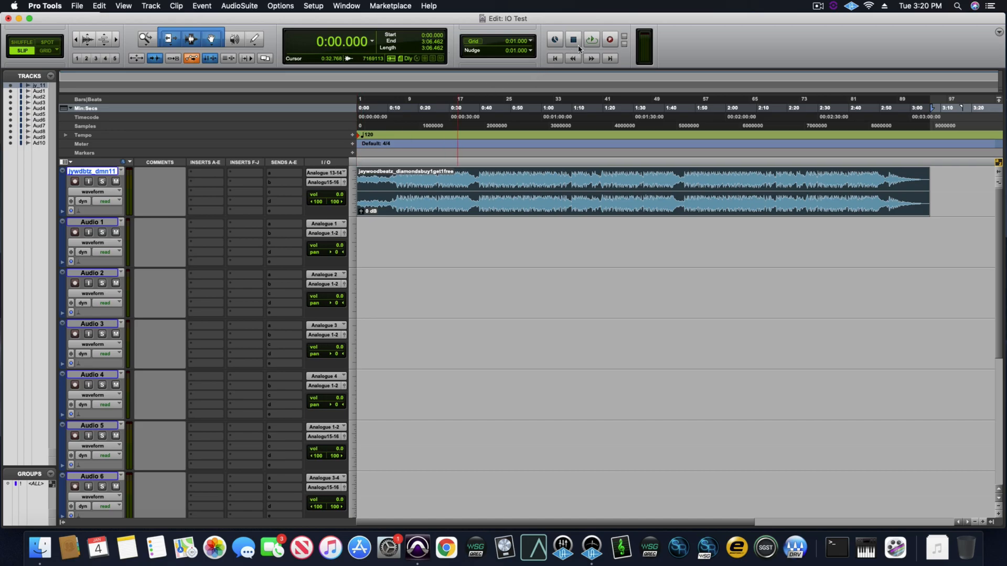
{"action": "left_click", "coordinate": [594, 38]}
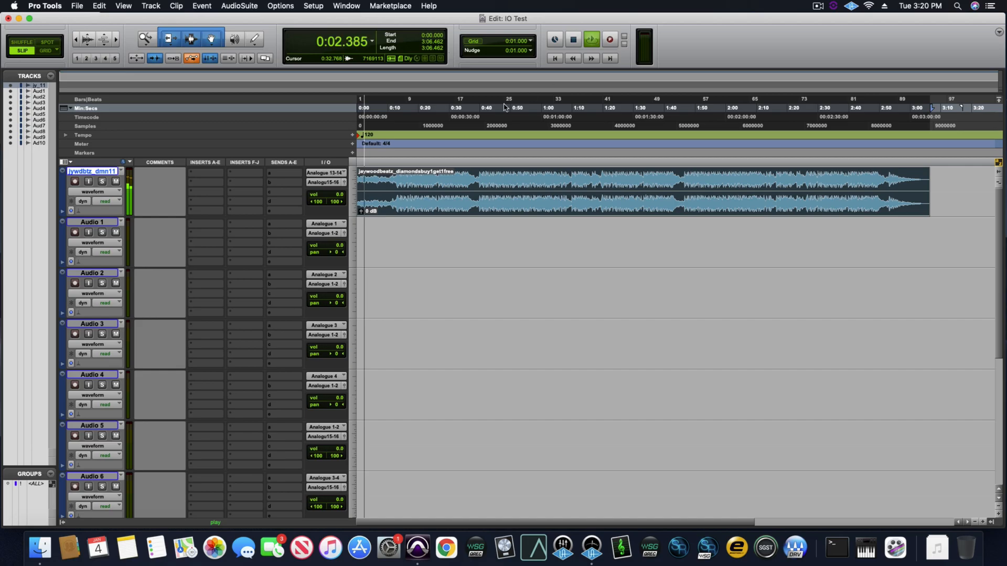
- Lower the imported music track's volume to -31.0 dB during playback, and set its input to no input once stopped
{"action": "left_click_drag", "start_coordinate": [336, 195], "coordinate": [337, 217]}
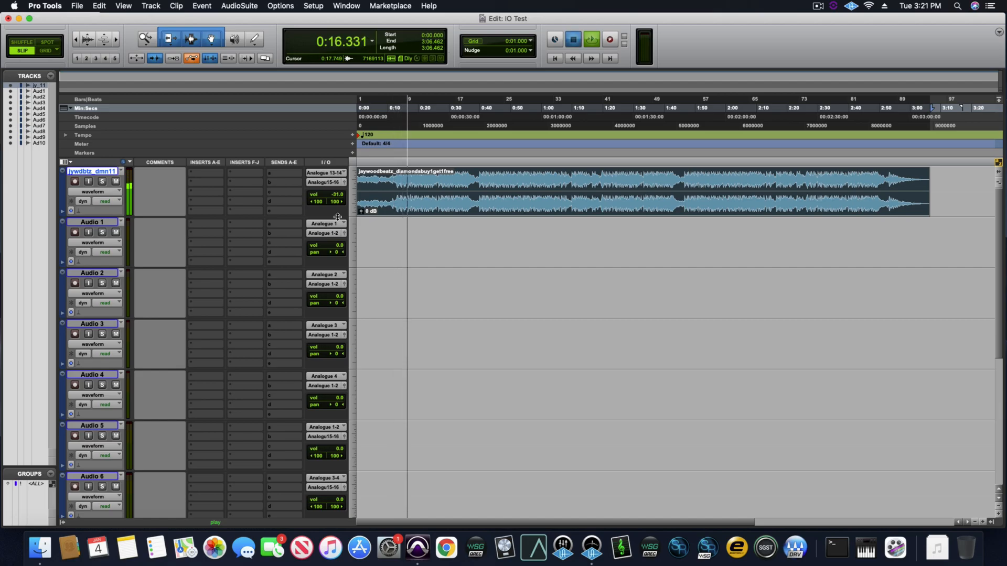
{"action": "key", "text": "space"}
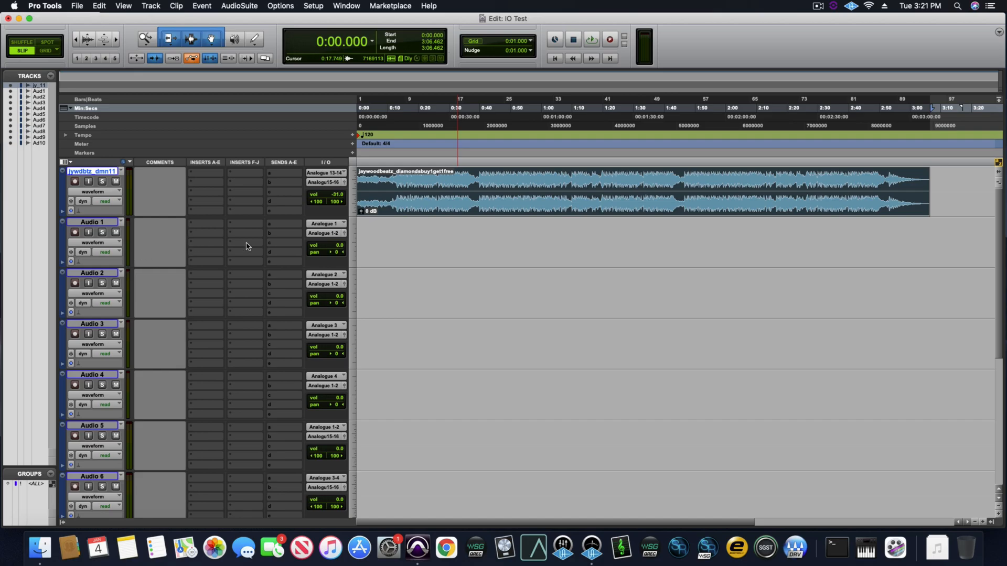
{"action": "left_click", "coordinate": [329, 176]}
{"action": "left_click", "coordinate": [324, 158]}
- Choose Analogue 1 (Mono) as the input of Audio 1 and Analogue 2 (Mono) as the input of Audio 2
{"action": "left_click", "coordinate": [327, 224]}
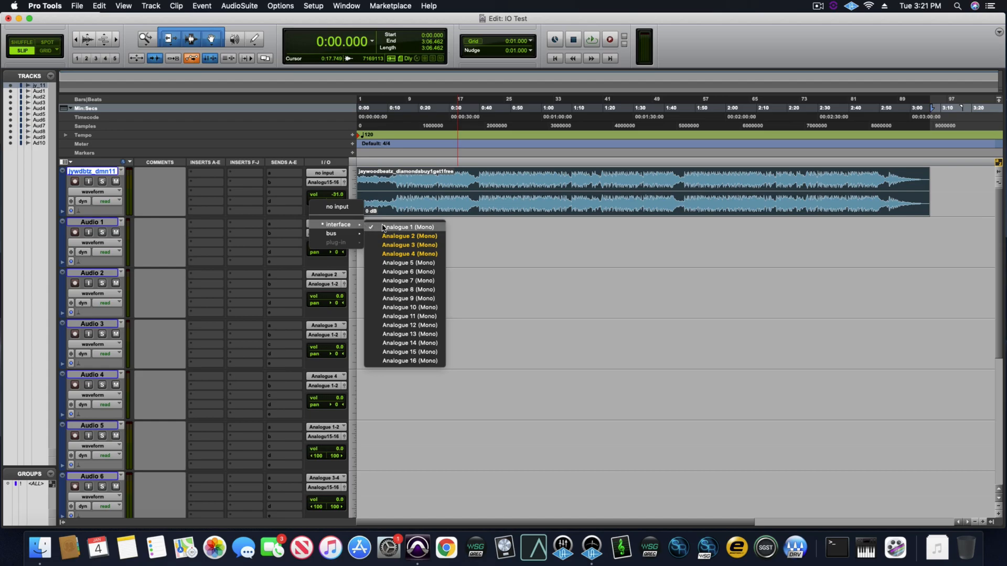
{"action": "left_click", "coordinate": [404, 227]}
{"action": "left_click", "coordinate": [326, 274]}
{"action": "left_click", "coordinate": [409, 287]}
- Set the stereo track inputs to Analogue 5-6 for Audio 5, Analogue 7-8 for Audio 6 and Analogue 9-10 for Audio 7
{"action": "scroll", "coordinate": [334, 403], "scroll_direction": "down", "scroll_amount": 2}
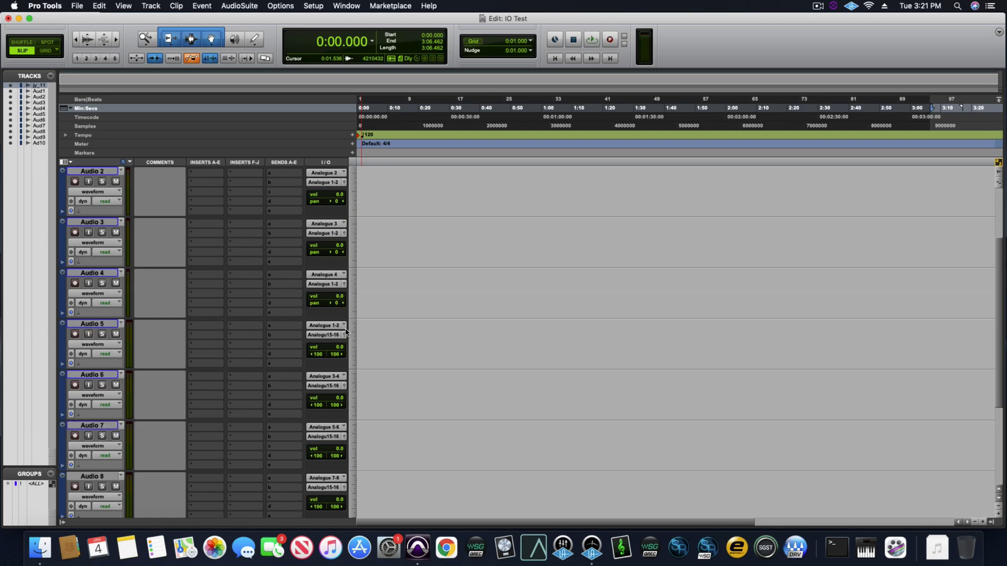
{"action": "left_click", "coordinate": [324, 328]}
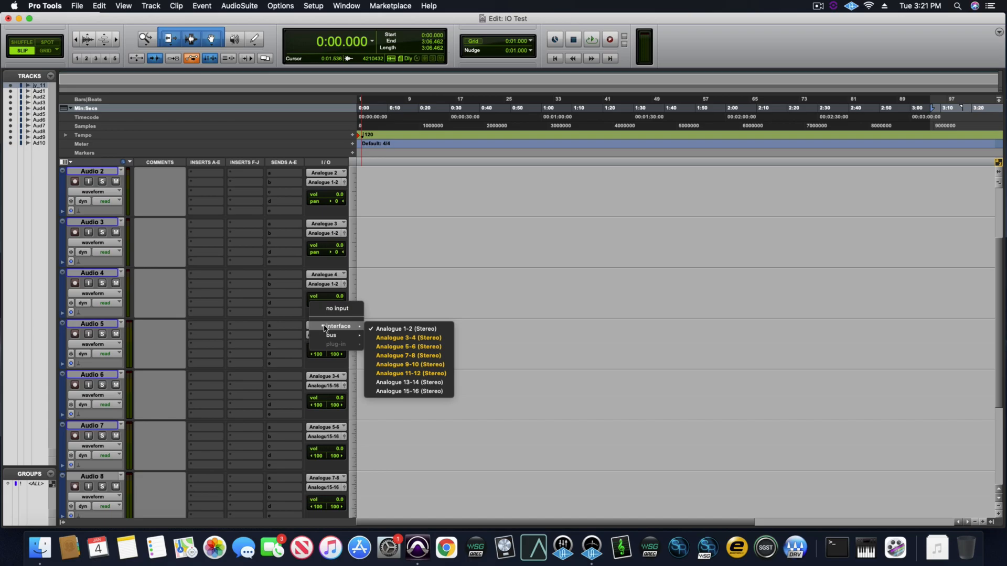
{"action": "left_click", "coordinate": [417, 348]}
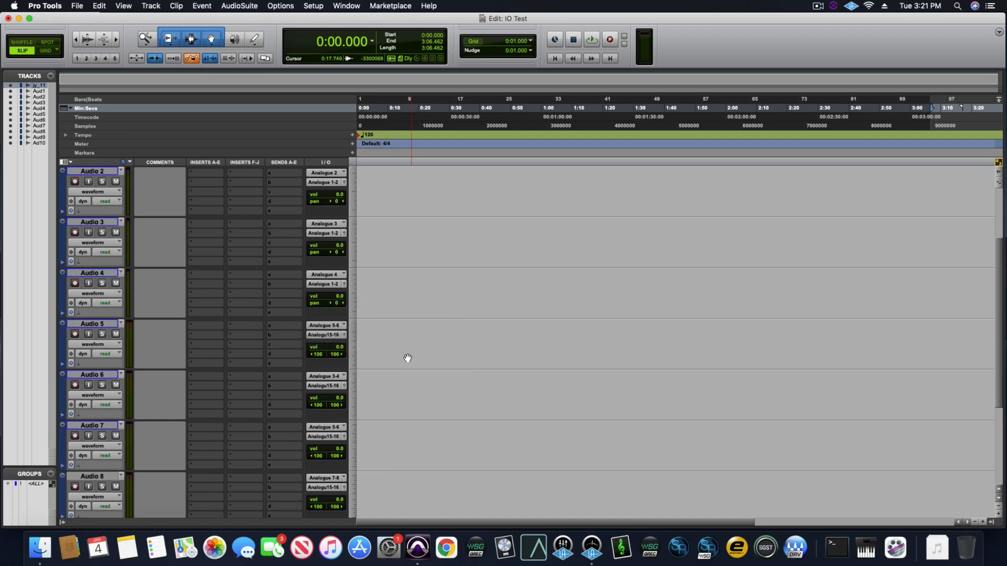
{"action": "left_click", "coordinate": [325, 377]}
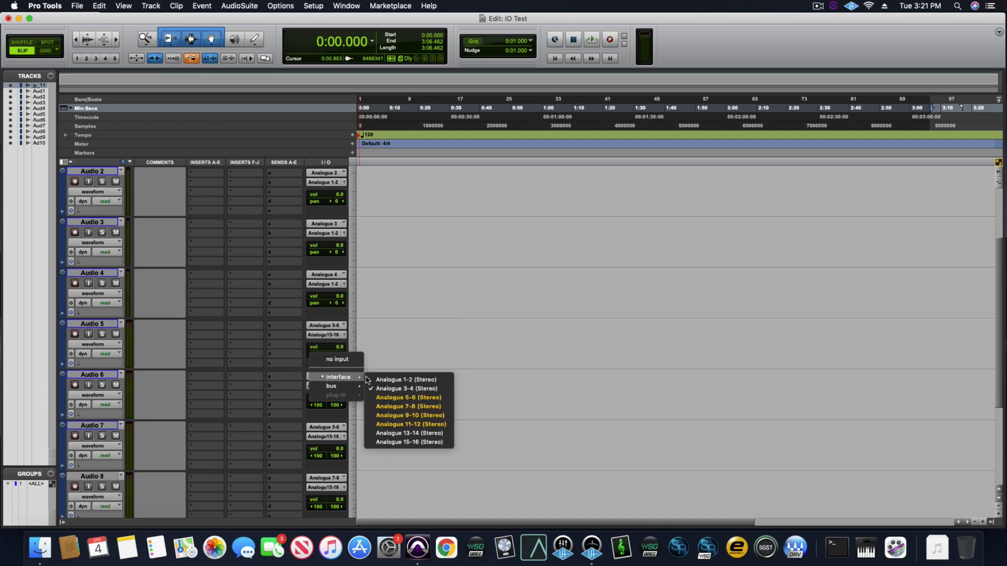
{"action": "left_click", "coordinate": [396, 409]}
{"action": "left_click", "coordinate": [326, 427]}
{"action": "left_click", "coordinate": [400, 465]}
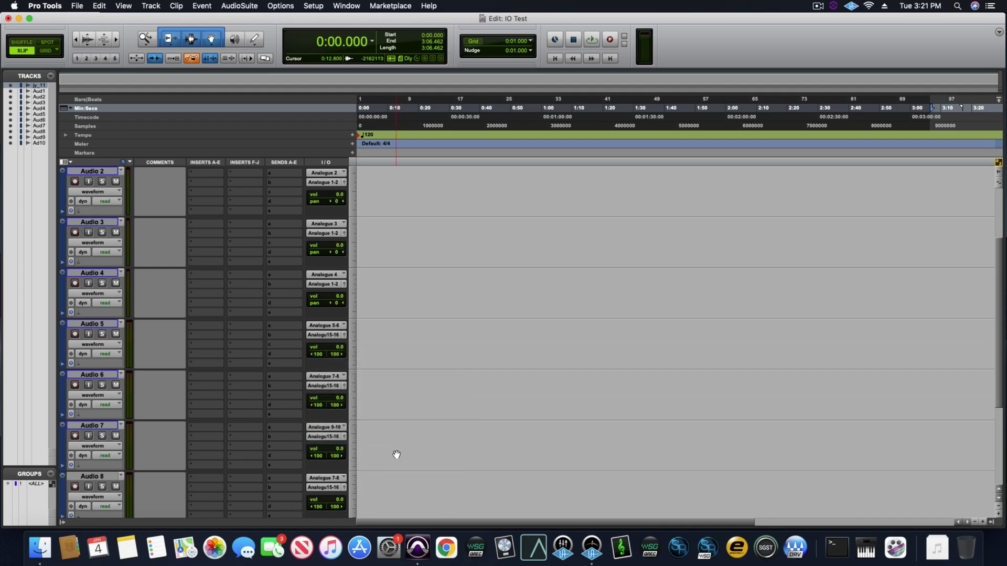
- Record-enable Audio 1 to check its signal, and route the outputs of all tracks to Analogue 15-16 (Stereo)
{"action": "scroll", "coordinate": [396, 455], "scroll_direction": "down", "scroll_amount": 1}
{"action": "scroll", "coordinate": [402, 423], "scroll_direction": "up", "scroll_amount": 4}
{"action": "scroll", "coordinate": [402, 423], "scroll_direction": "down", "scroll_amount": 6}
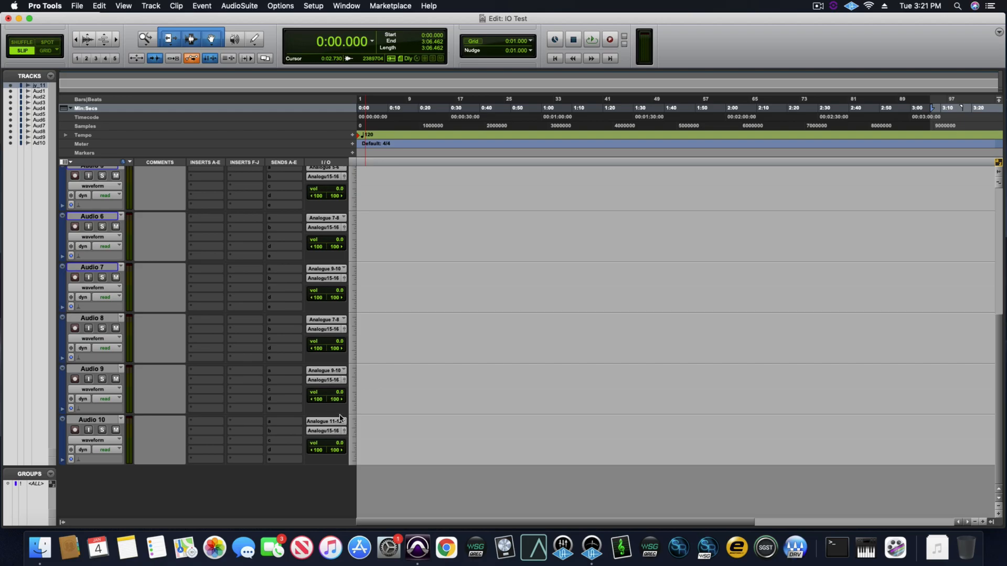
{"action": "scroll", "coordinate": [404, 262], "scroll_direction": "up", "scroll_amount": 6}
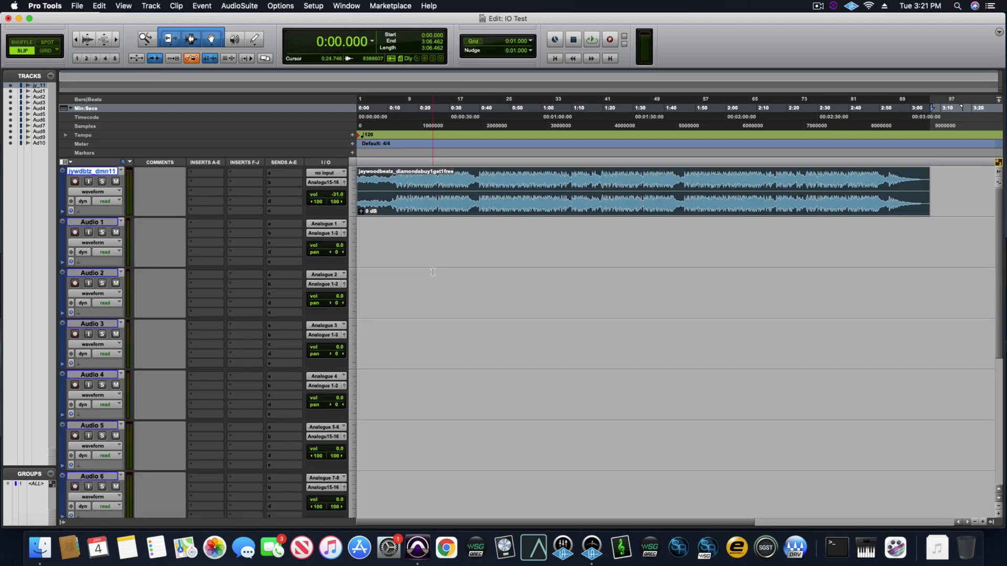
{"action": "left_click", "coordinate": [75, 232]}
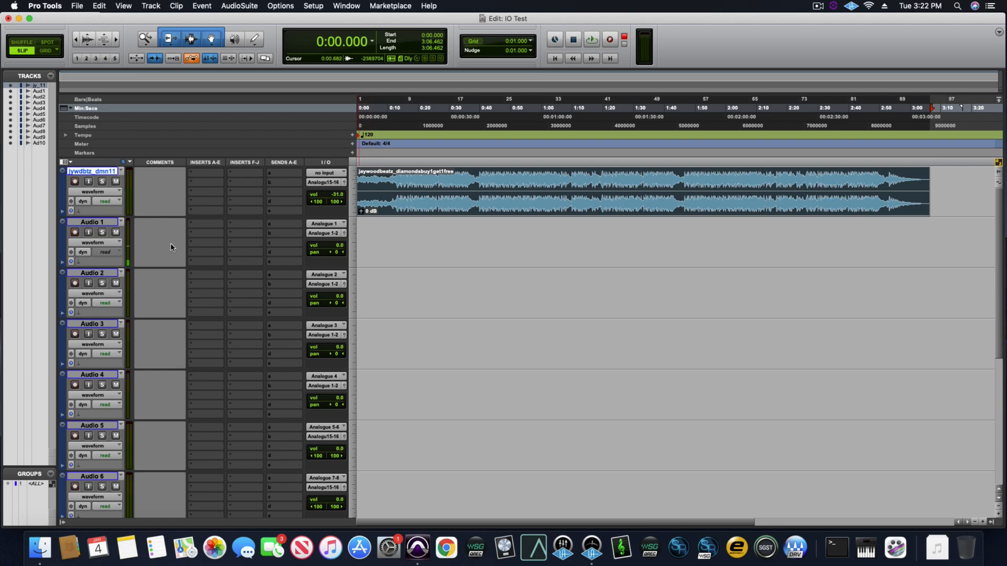
{"action": "left_click", "coordinate": [332, 234]}
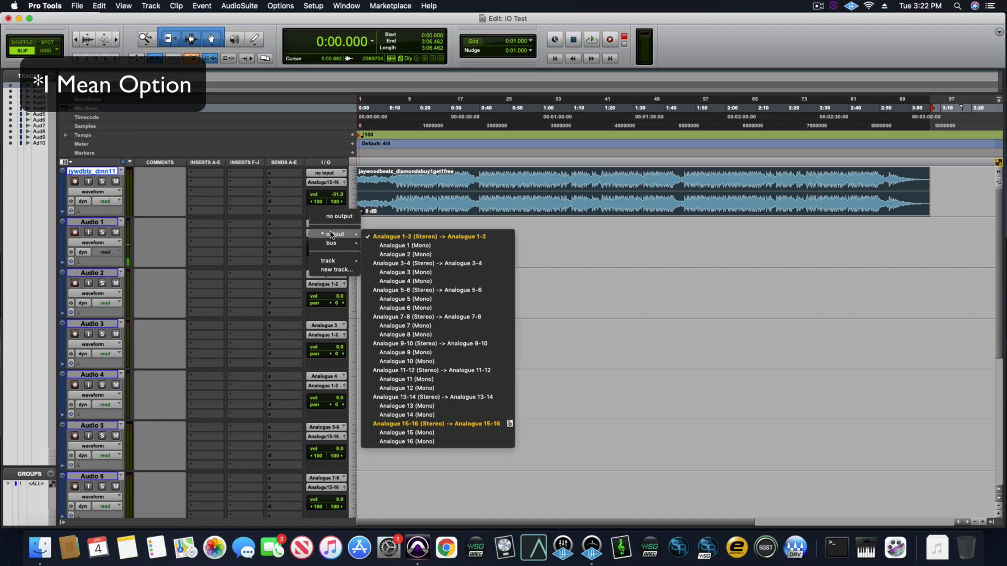
{"action": "left_click", "coordinate": [445, 424], "text": "alt"}
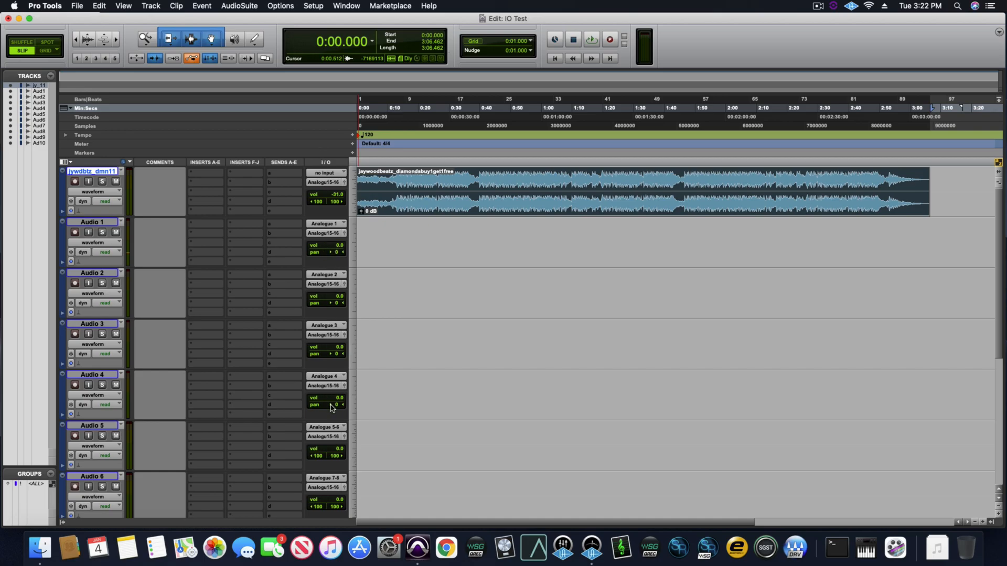
- Record-enable Audio 1 through Audio 4 as a monitoring test, and disarm all four tracks
{"action": "left_click", "coordinate": [105, 222]}
{"action": "left_click", "coordinate": [74, 232]}
{"action": "left_click", "coordinate": [74, 283]}
{"action": "left_click", "coordinate": [74, 334]}
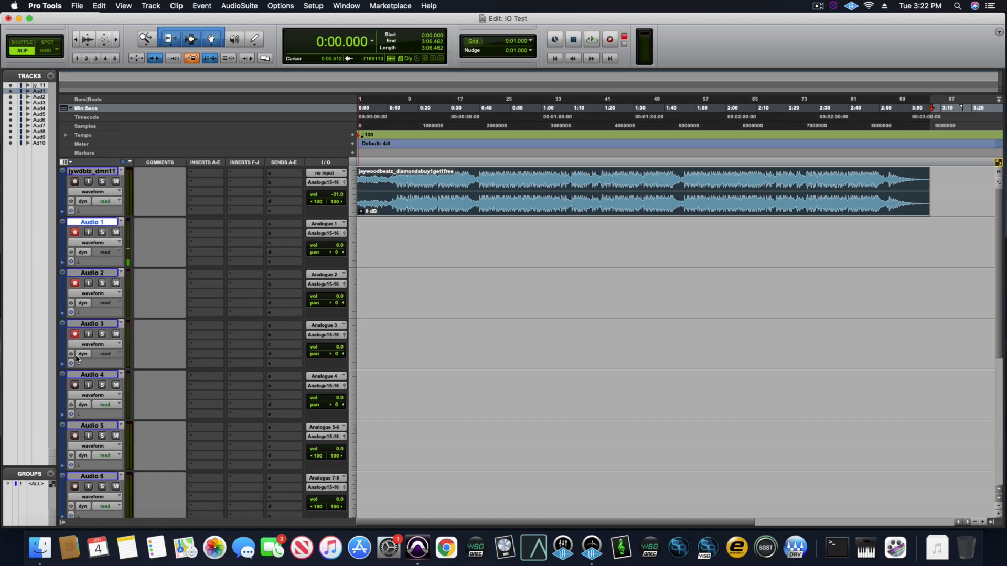
{"action": "left_click", "coordinate": [74, 385]}
{"action": "left_click", "coordinate": [74, 232]}
{"action": "left_click", "coordinate": [74, 283]}
{"action": "left_click", "coordinate": [74, 334]}
{"action": "left_click", "coordinate": [75, 385]}
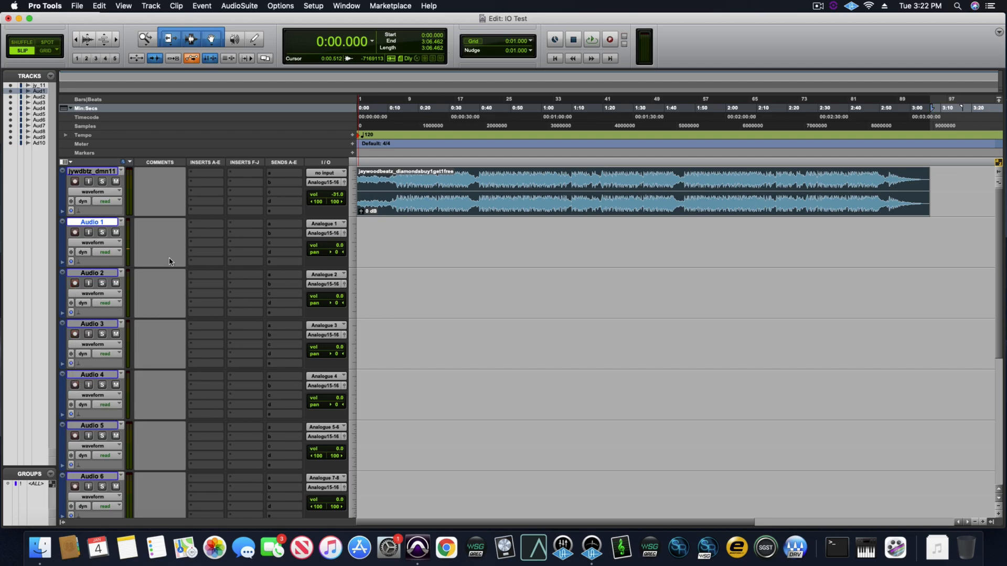
- Turn off Low Latency Monitoring and record-enable Audio 1 to test its input monitoring
{"action": "left_click", "coordinate": [279, 6]}
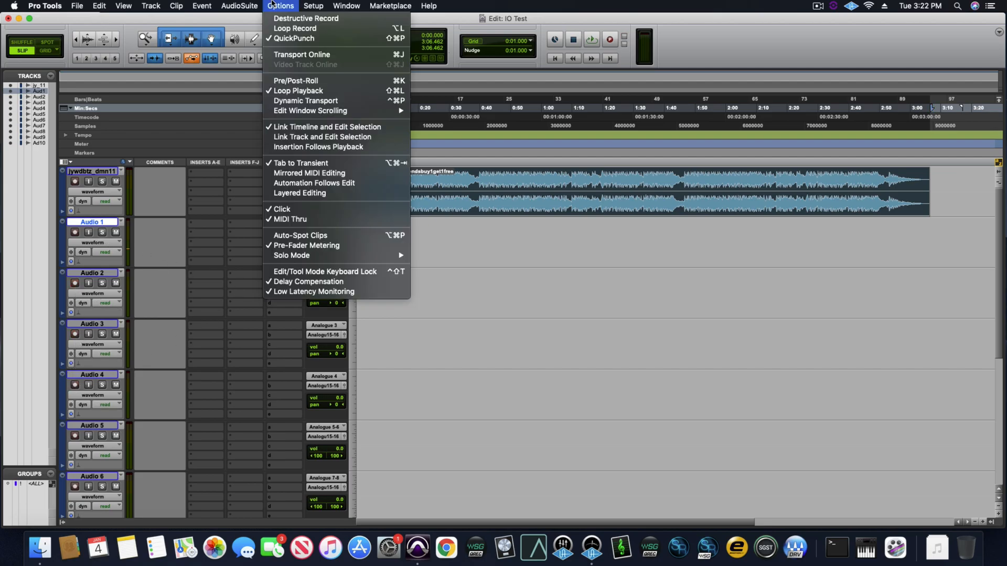
{"action": "left_click", "coordinate": [272, 5]}
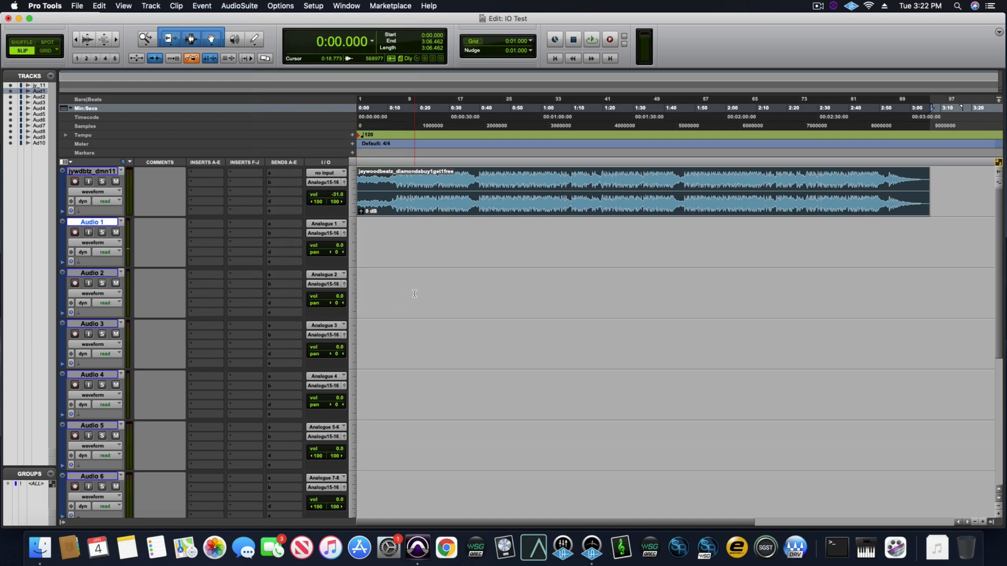
{"action": "left_click", "coordinate": [282, 5]}
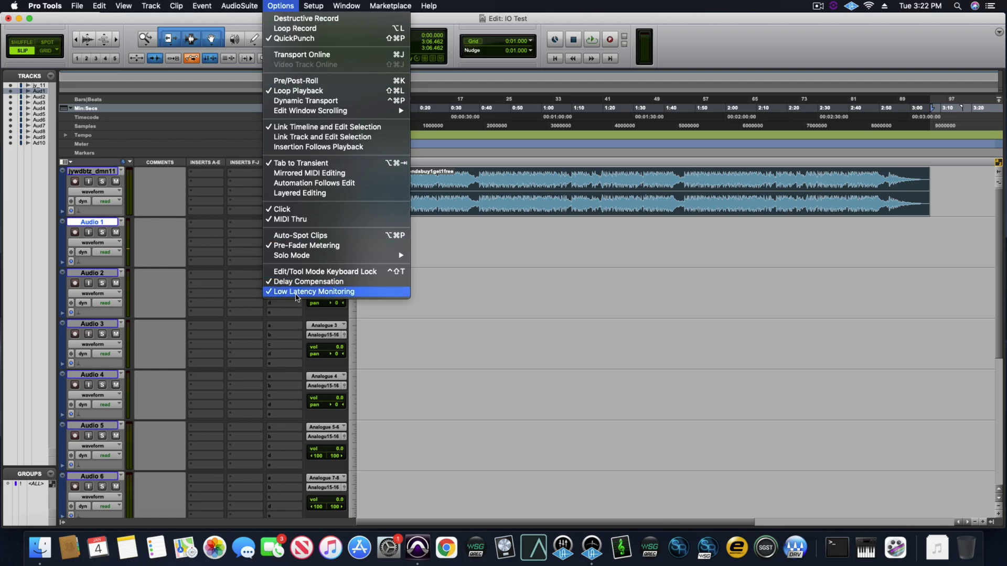
{"action": "left_click", "coordinate": [293, 295]}
{"action": "left_click", "coordinate": [75, 233]}
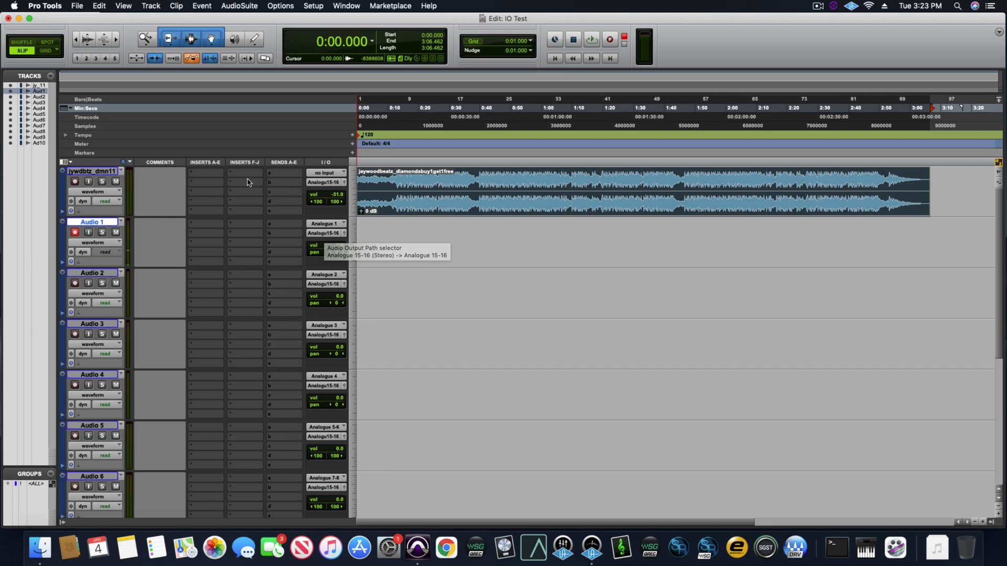
- Turn Low Latency Monitoring back on while Audio 1 is armed, and disarm the track
{"action": "left_click", "coordinate": [282, 6]}
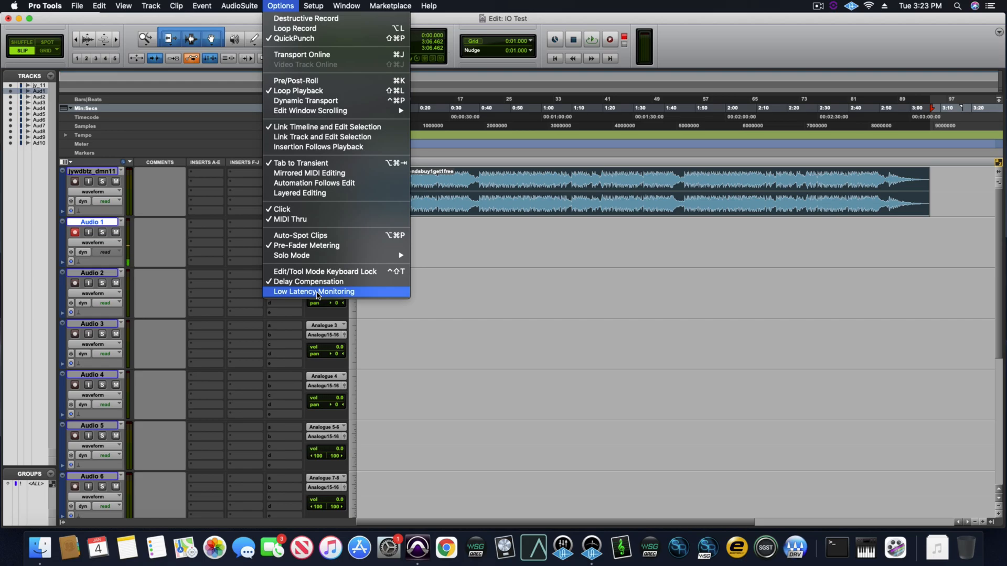
{"action": "left_click", "coordinate": [317, 292]}
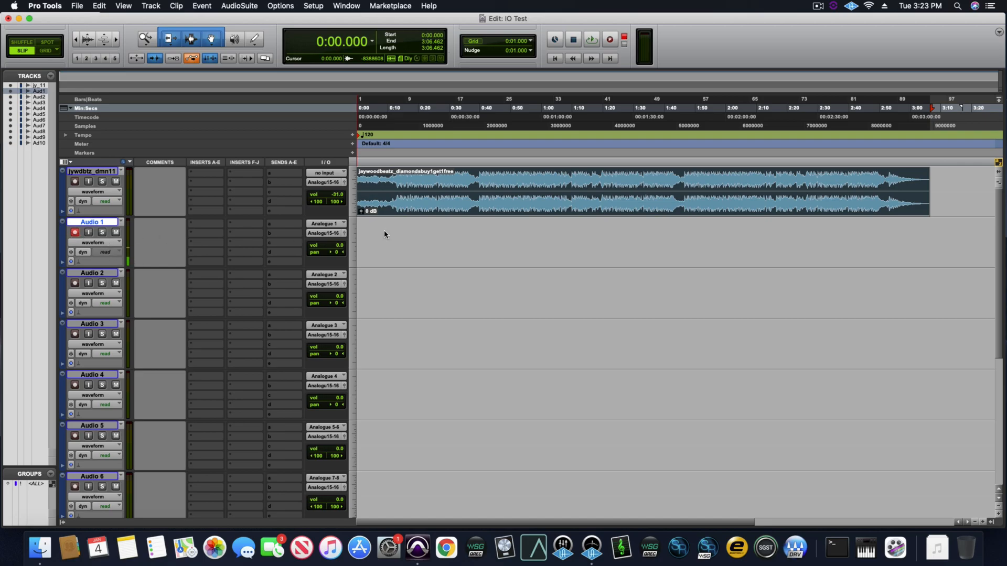
{"action": "left_click", "coordinate": [74, 233]}
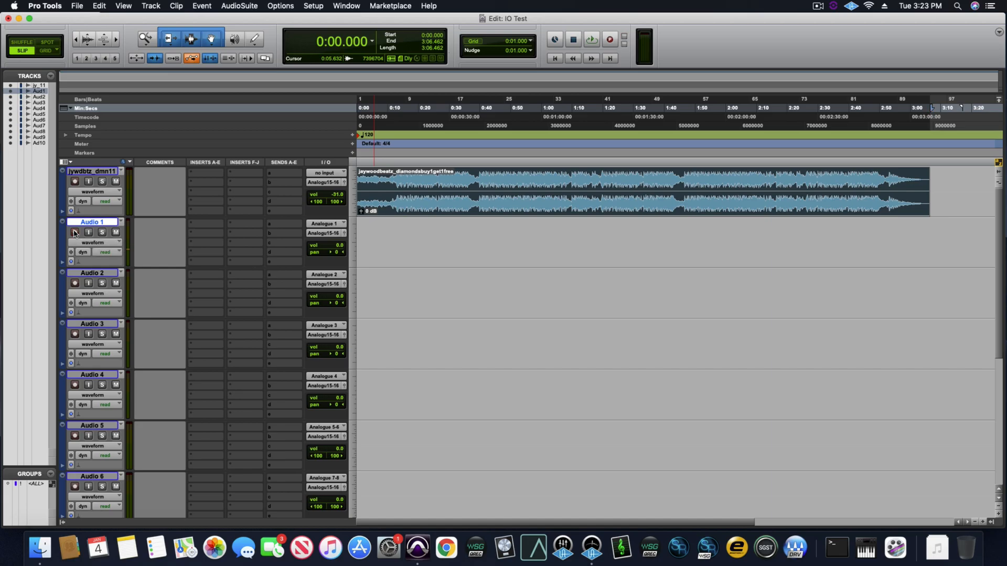